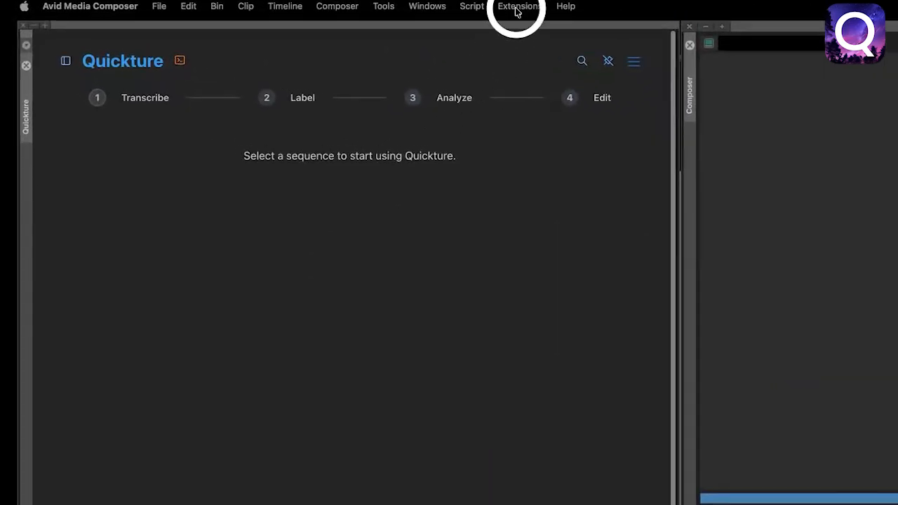
click(542, 34)
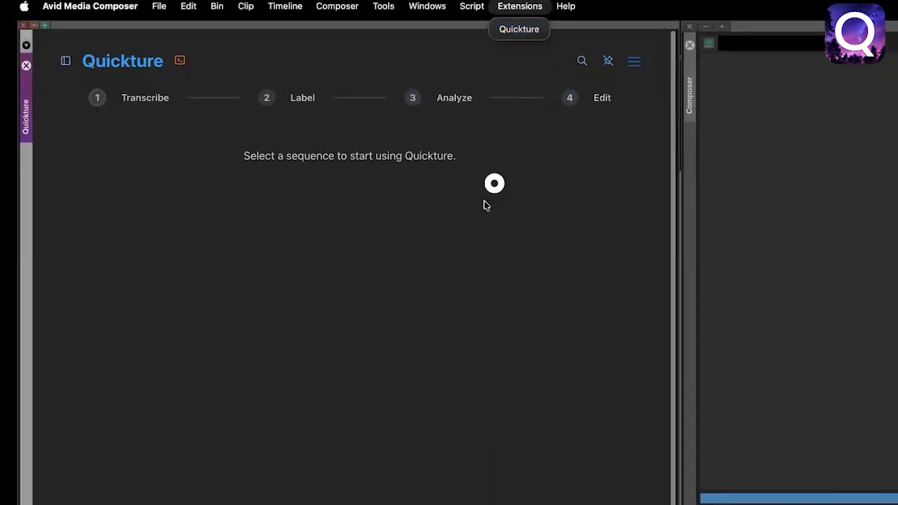
click(384, 8)
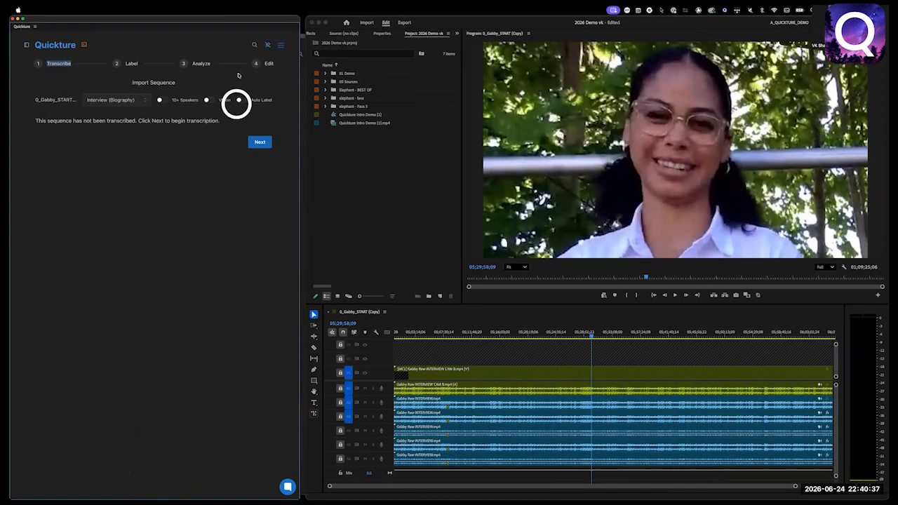
click(235, 10)
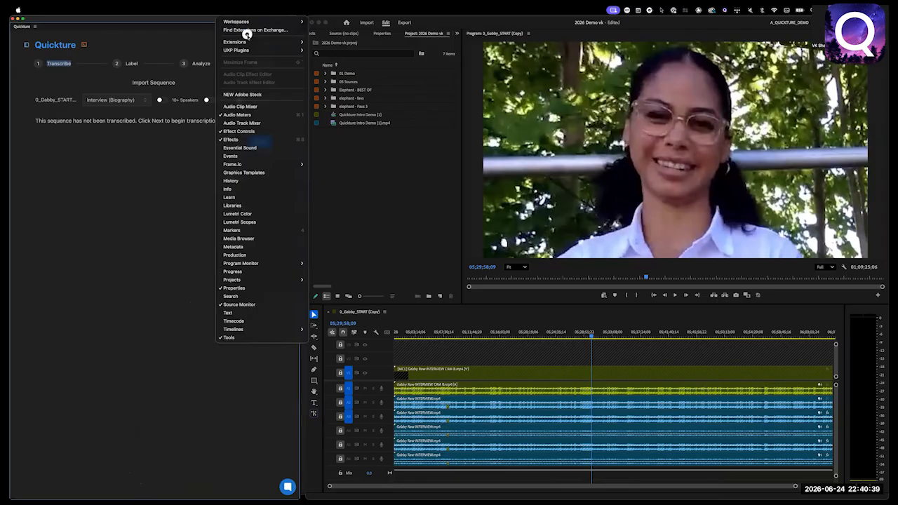
mouse_move(247, 42)
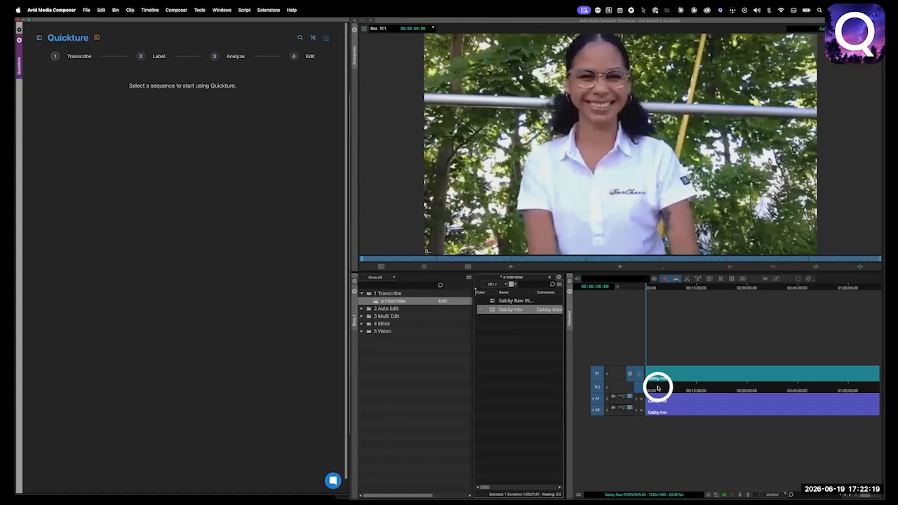
Park the playhead at about 00:02:57 and select the raw interview sequence in the a Interview bin for import into Quickture.
mouse_move(657, 388)
mouse_down()
mouse_move(705, 387)
mouse_move(657, 386)
mouse_up()
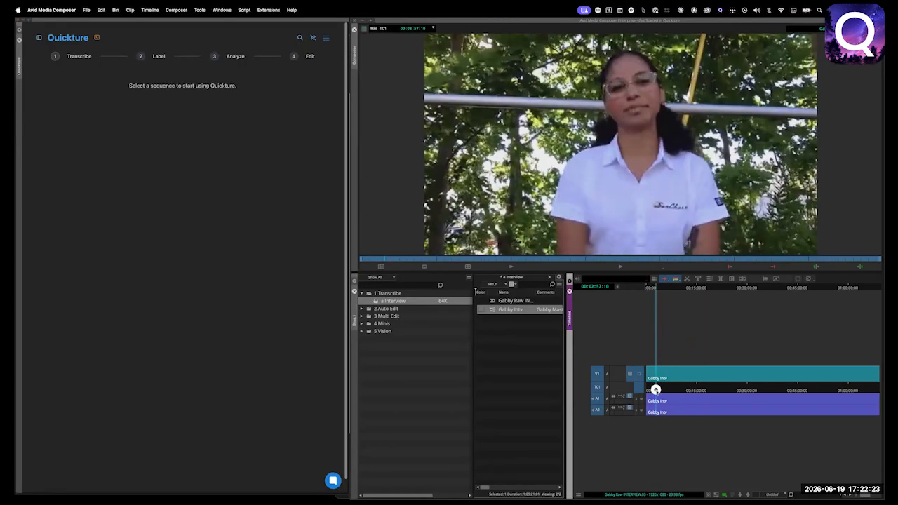
click(491, 301)
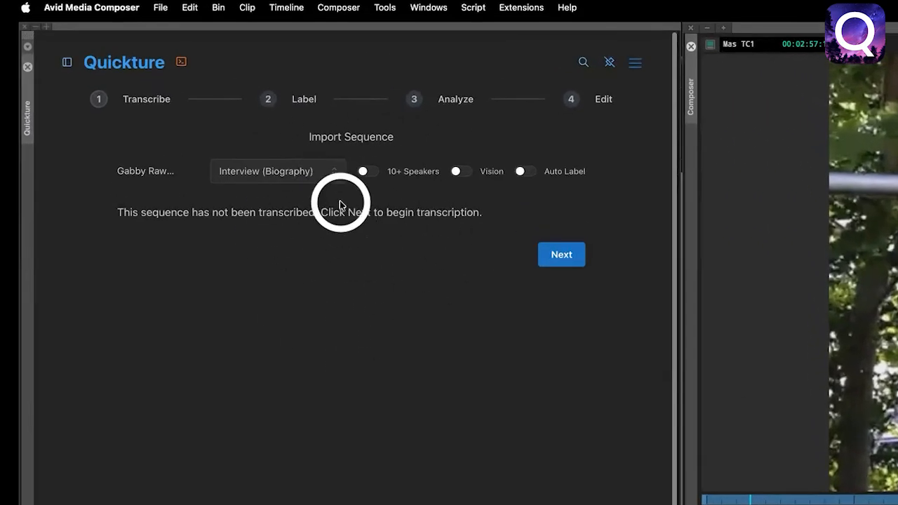
Review the available sequence types for the import, and switch the Vision option on and back off.
click(334, 176)
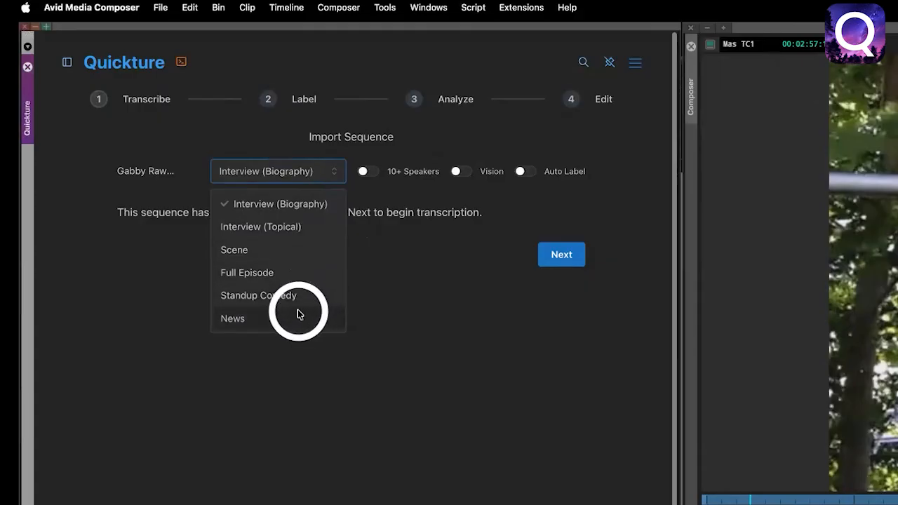
click(421, 305)
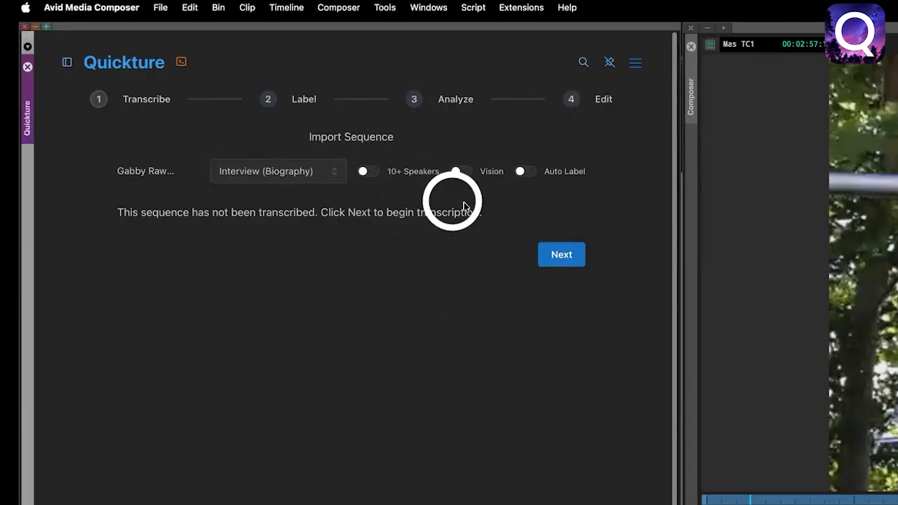
click(455, 173)
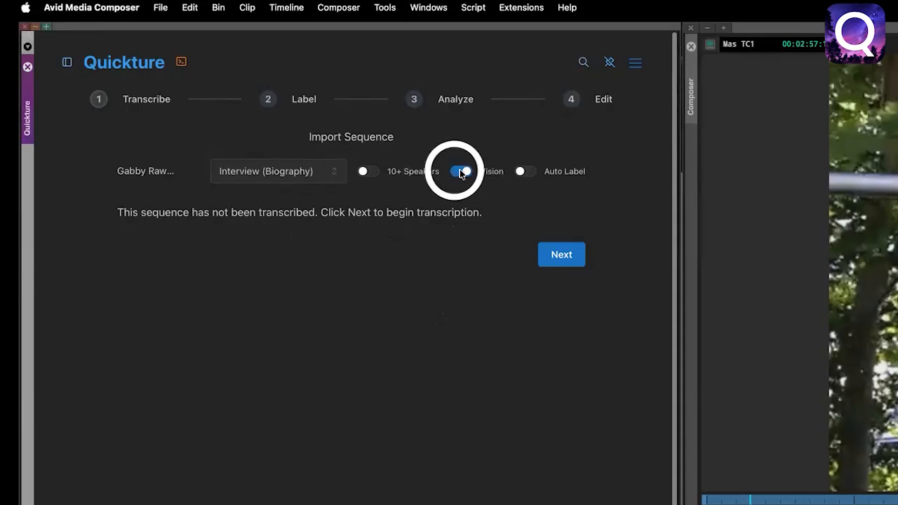
click(456, 171)
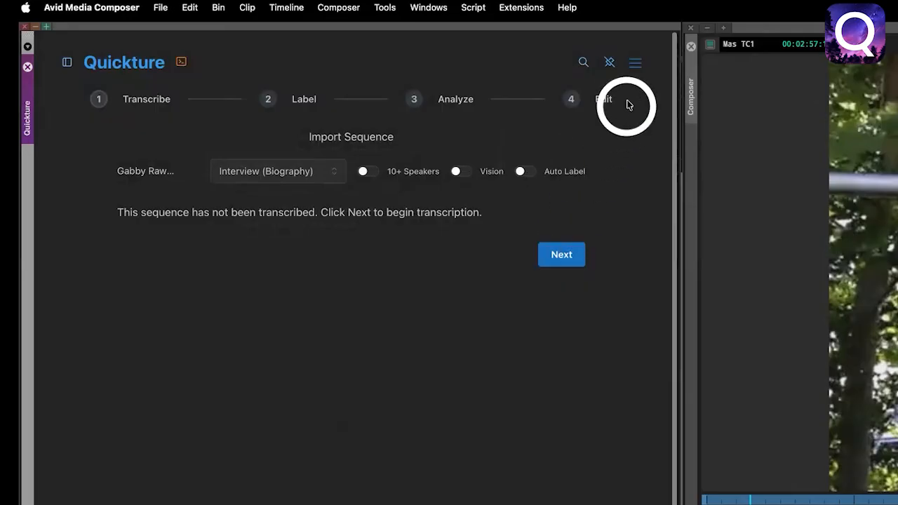
Open the Quickture settings and look through the available editing languages.
click(635, 64)
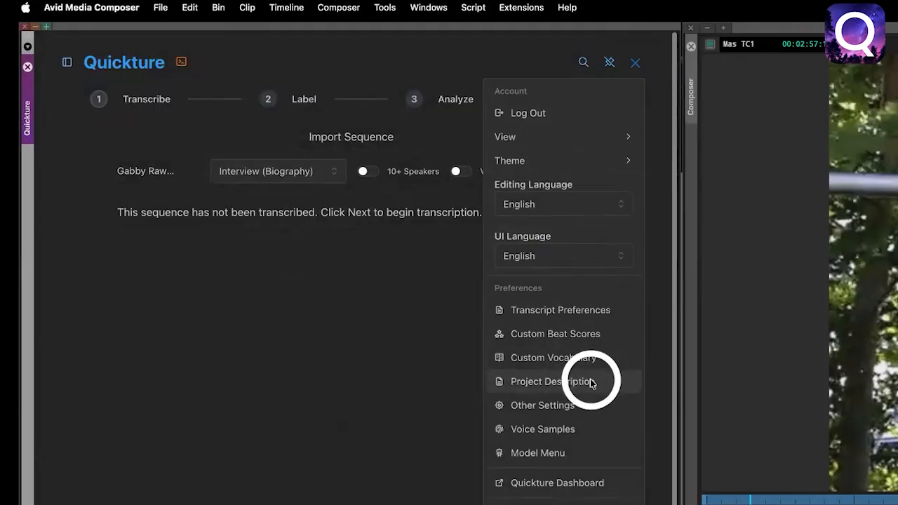
click(622, 204)
mouse_move(630, 237)
mouse_down()
mouse_move(630, 343)
mouse_move(632, 241)
mouse_up()
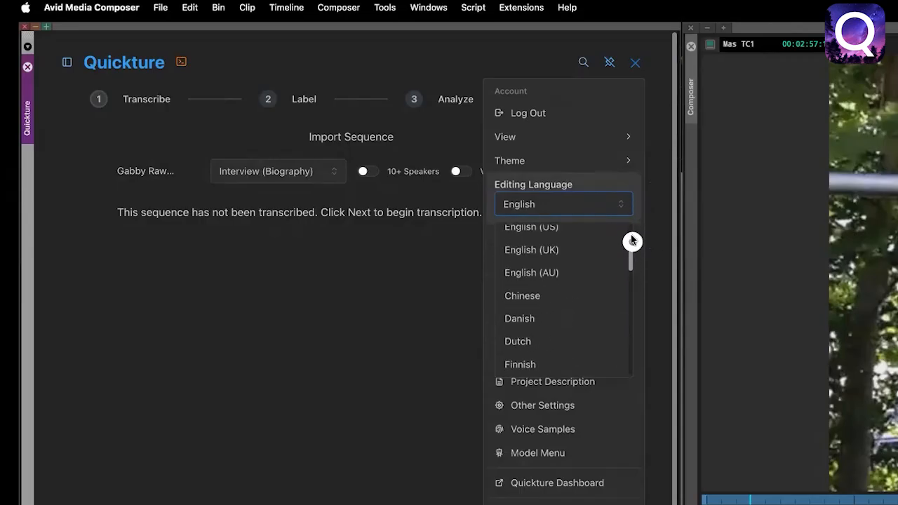
Start transcribing the raw interview sequence with the Interview (Biography) type.
click(311, 176)
click(555, 253)
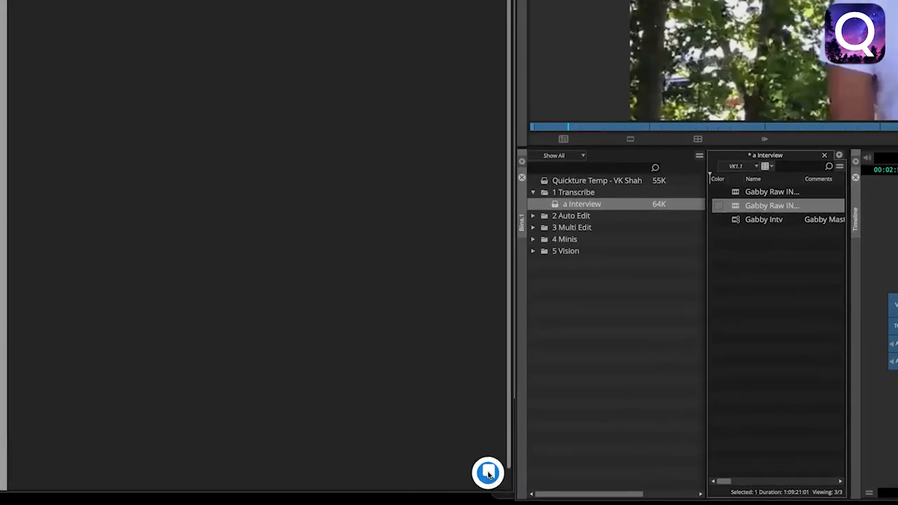
Open the support chat, view its contact options, and return to the support home page.
click(488, 474)
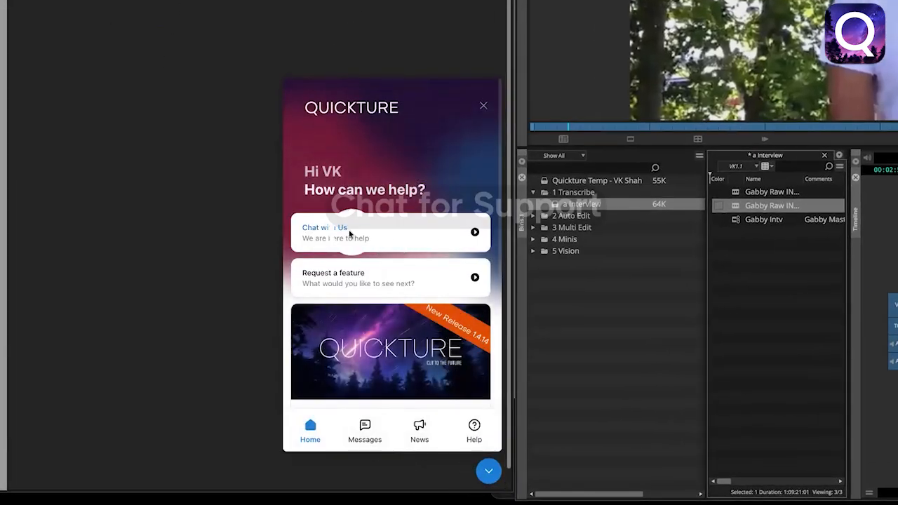
click(349, 232)
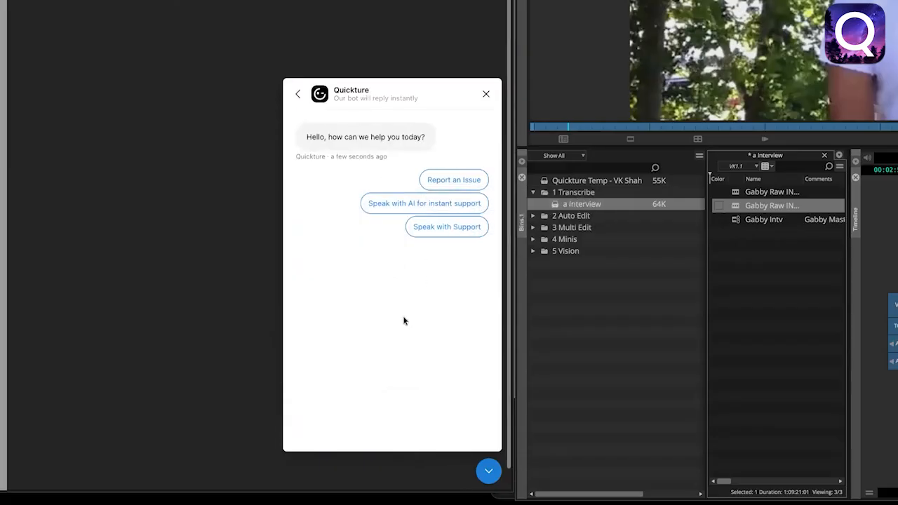
click(298, 96)
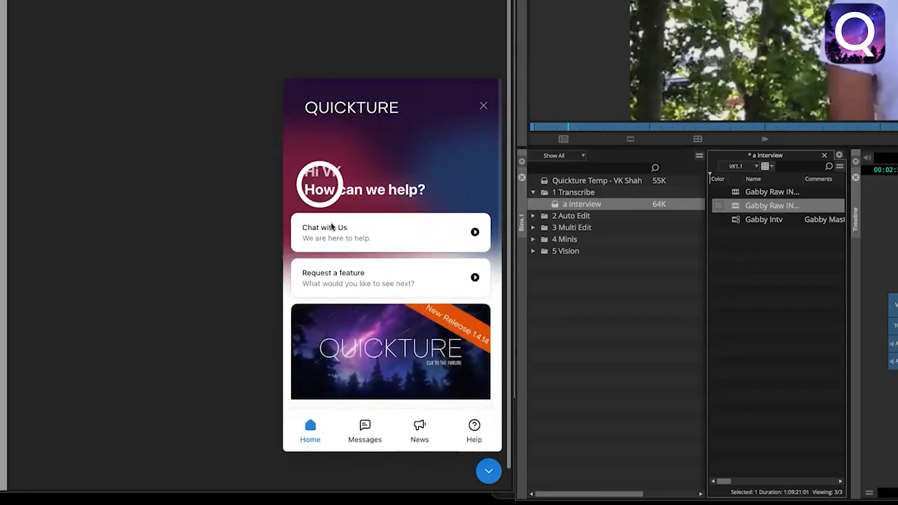
Open the help manual and browse its list of topics.
click(474, 428)
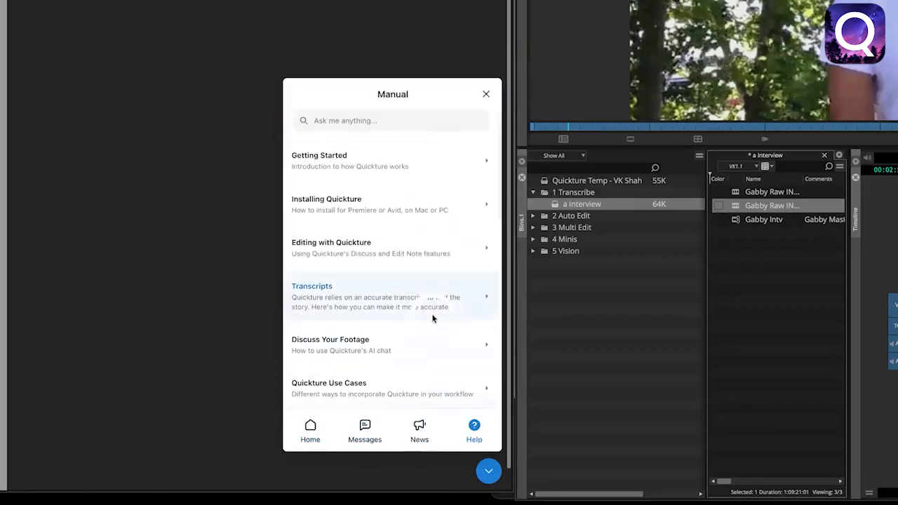
scroll(432, 318, down, 3)
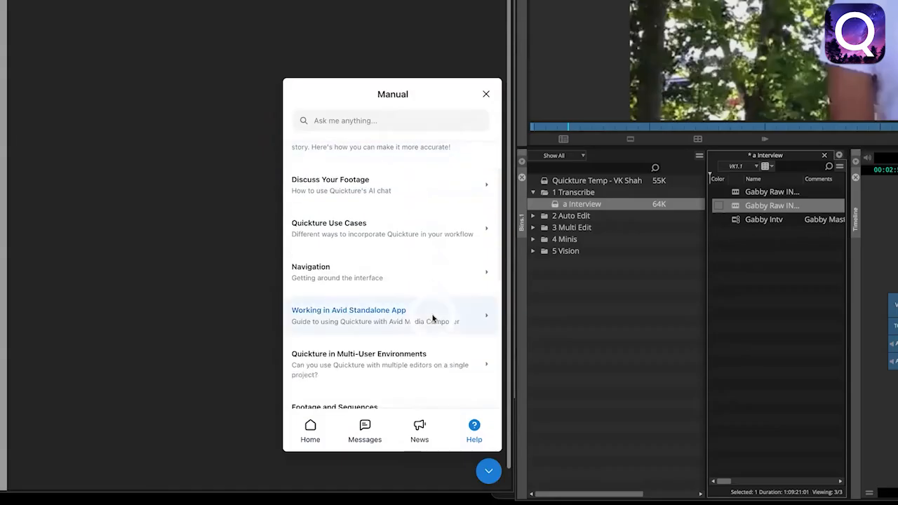
scroll(433, 318, down, 1)
scroll(419, 351, down, 3)
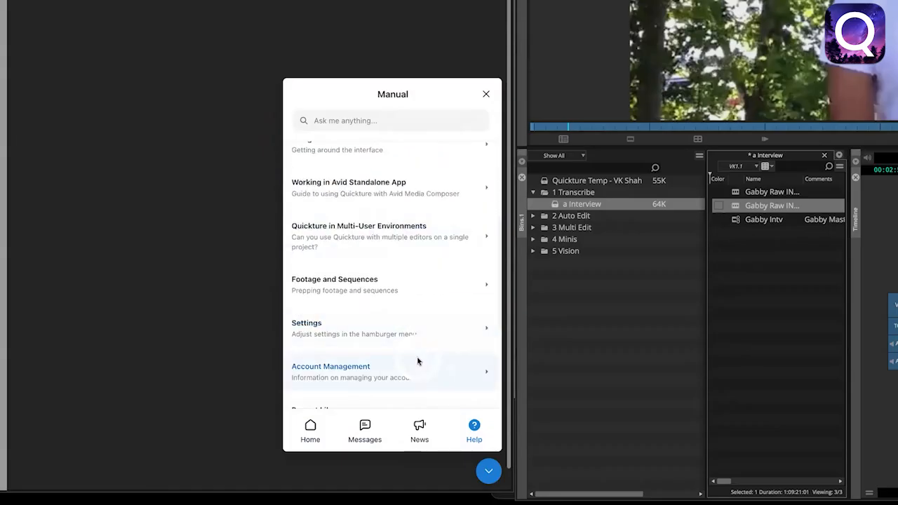
scroll(417, 357, up, 3)
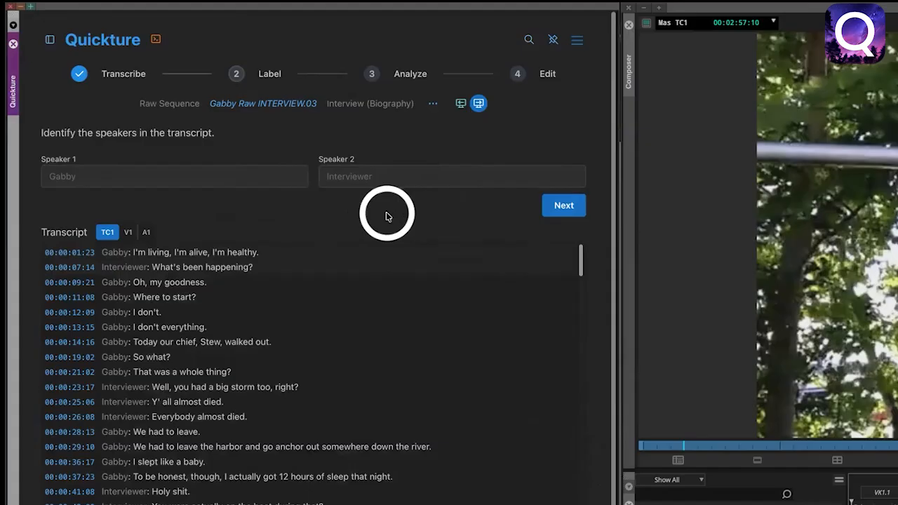
Label Speaker 1 with the interviewee's first name and continue to the analysis.
click(140, 175)
text(Gabby)
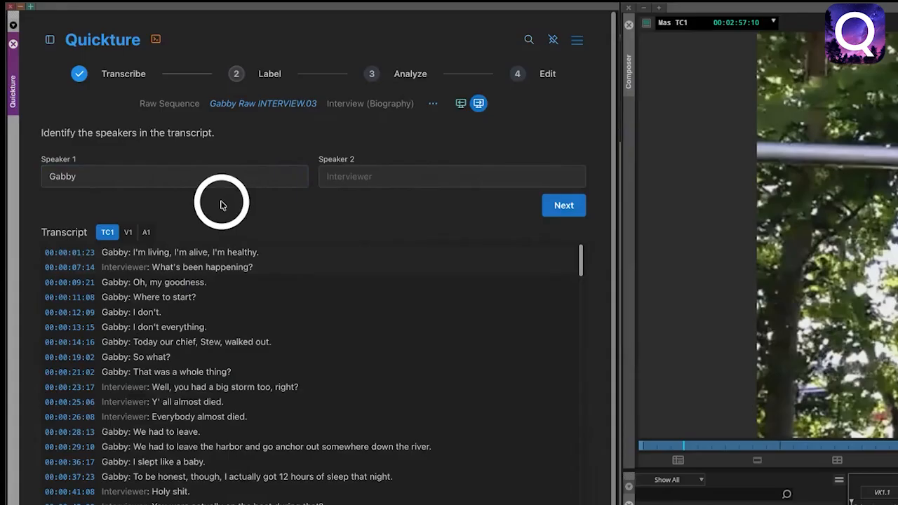
click(550, 209)
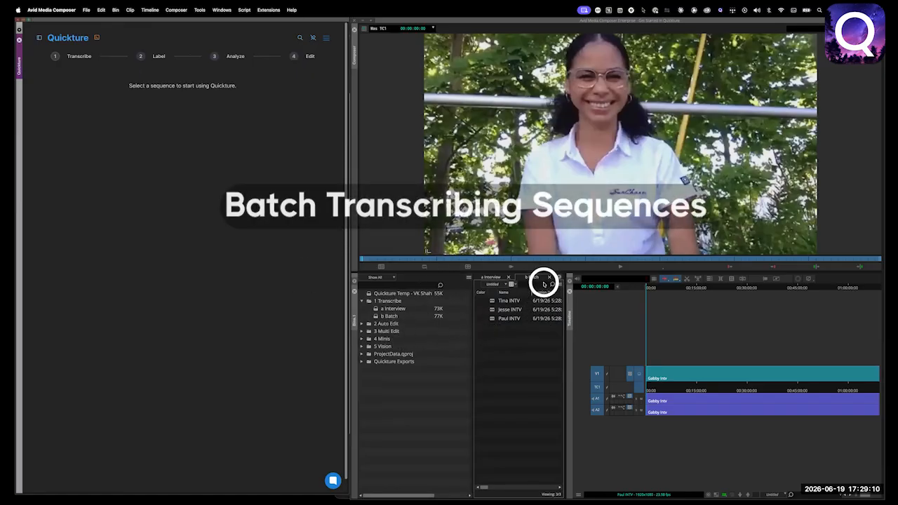
Select all three INTV sequences in the b Batch bin for import, and turn on Apply to all and Auto Label.
click(493, 318)
shift+click(492, 301)
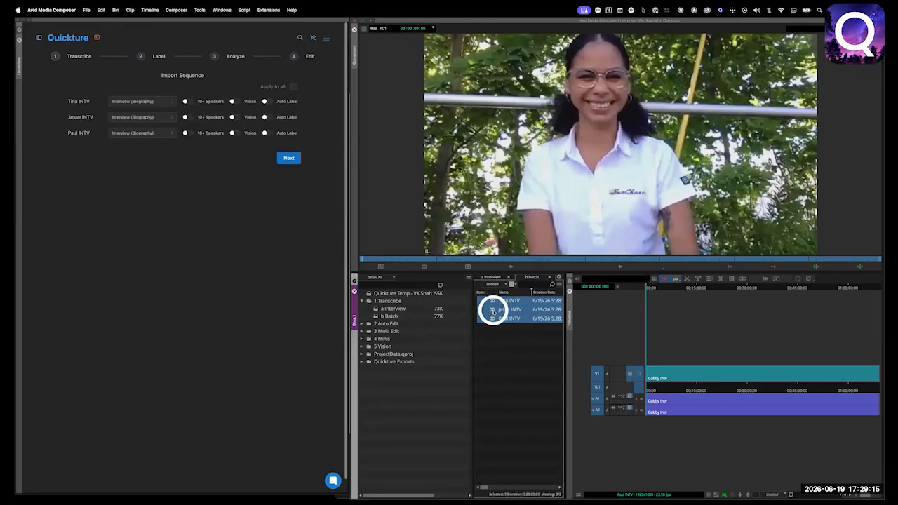
click(293, 87)
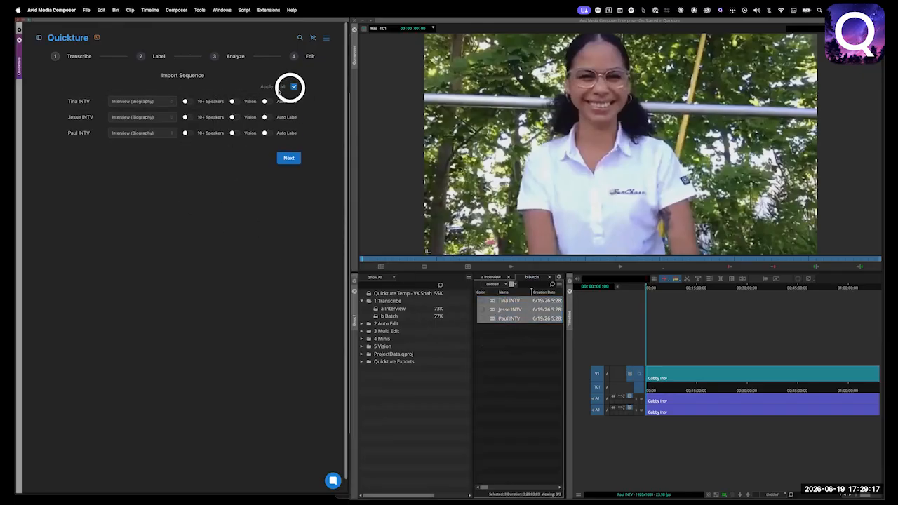
click(167, 99)
click(166, 95)
click(266, 101)
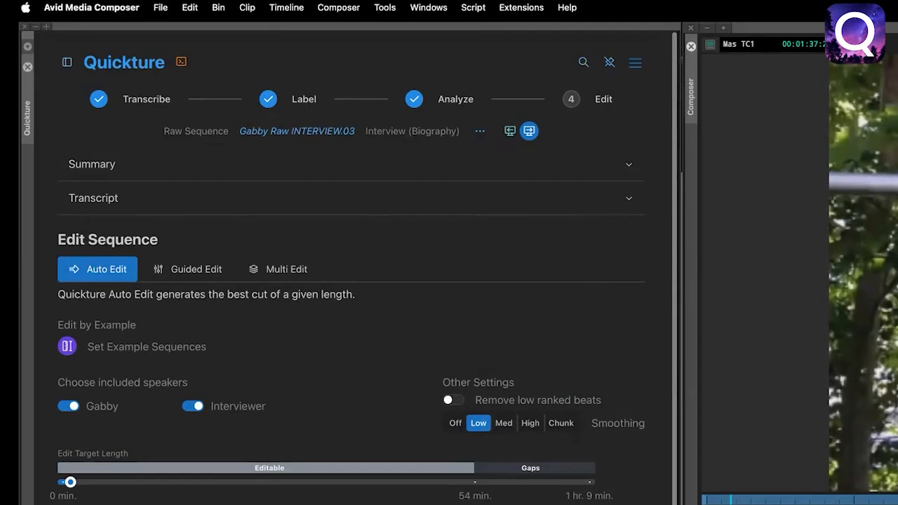
Expand the interview summary, read it from the Overview through to Interview Quality, and collapse it again.
click(629, 172)
scroll(631, 227, down, 10)
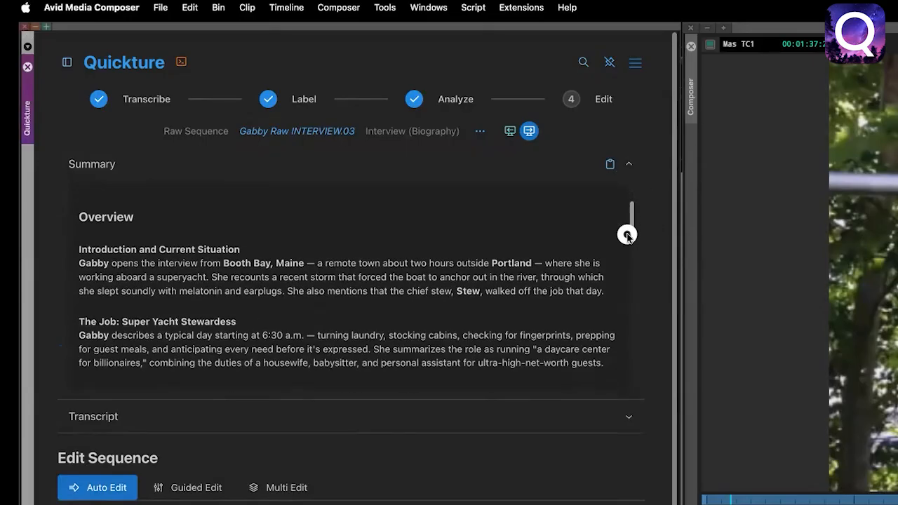
drag(623, 267, 605, 389)
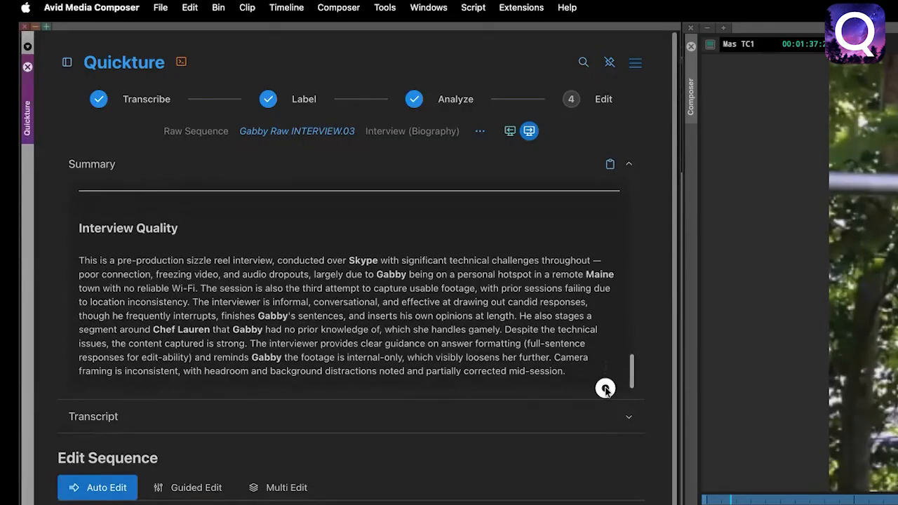
click(629, 164)
Show the transcript as a line-by-line list and jump the playhead to the lines at 00:00:28:13 and 00:00:37:23.
click(627, 198)
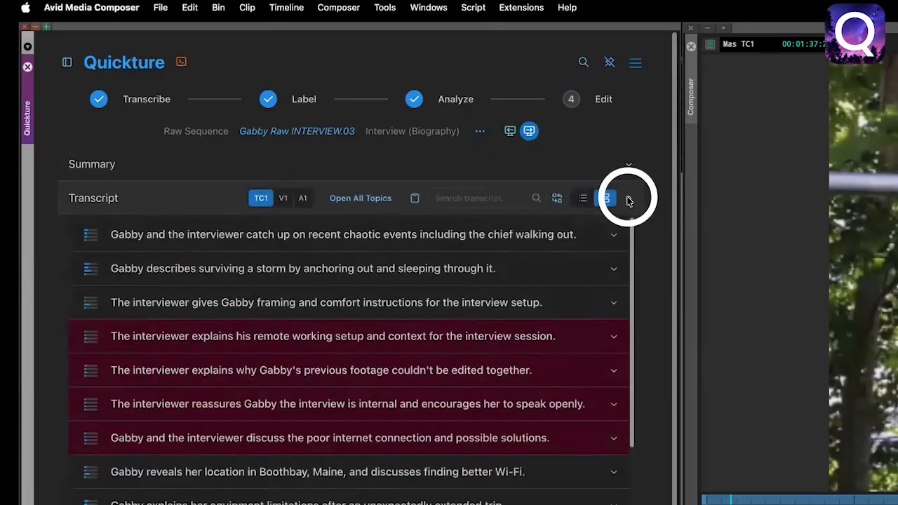
click(582, 198)
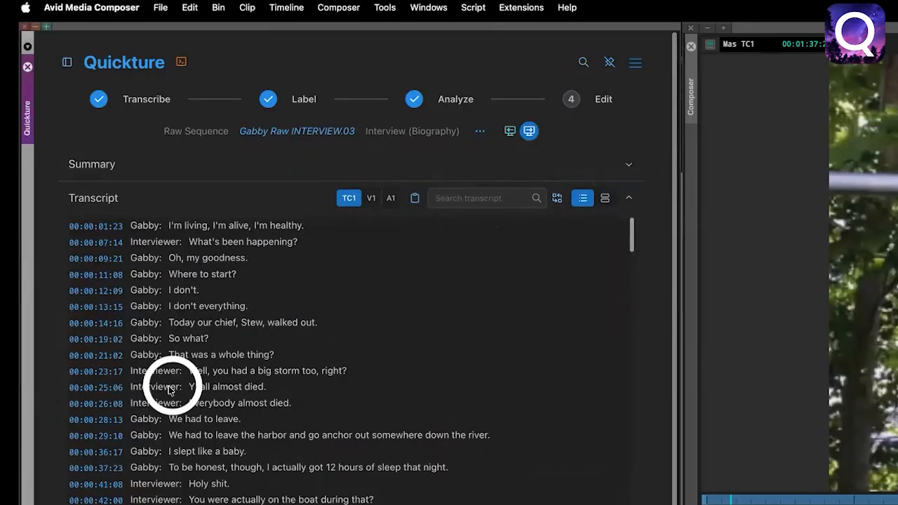
click(93, 419)
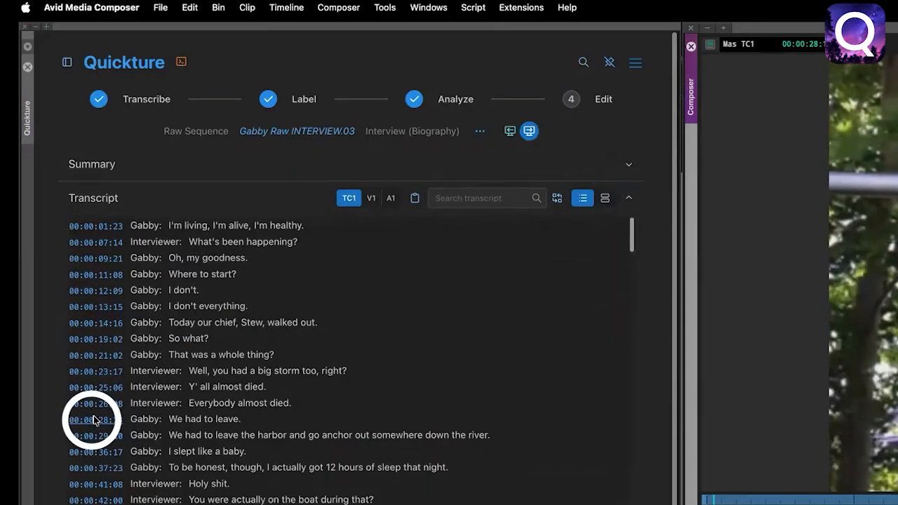
click(96, 467)
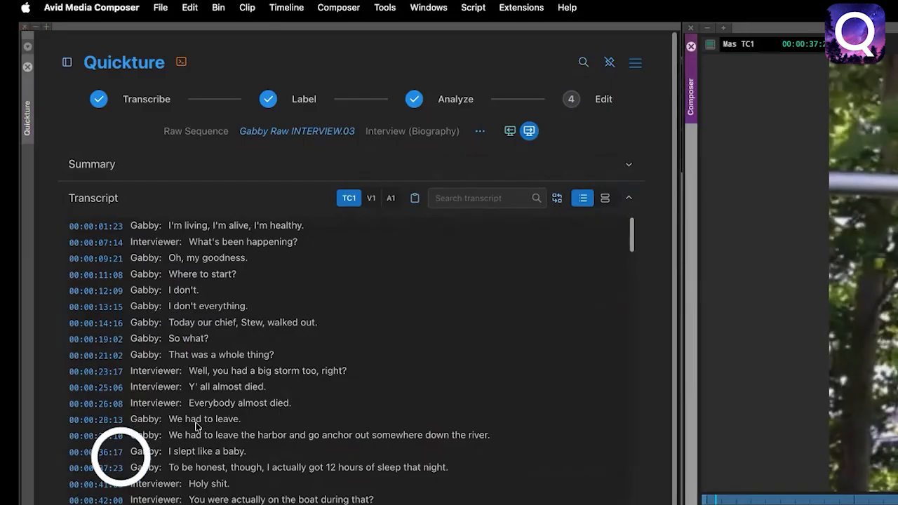
Switch the transcript back to topic view and read the topic where the superyacht stewardess introduces herself.
click(605, 199)
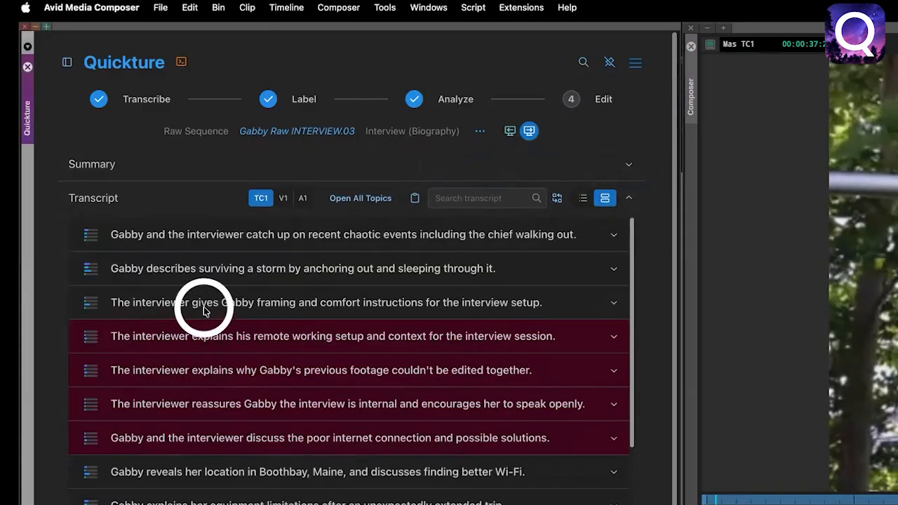
mouse_move(91, 272)
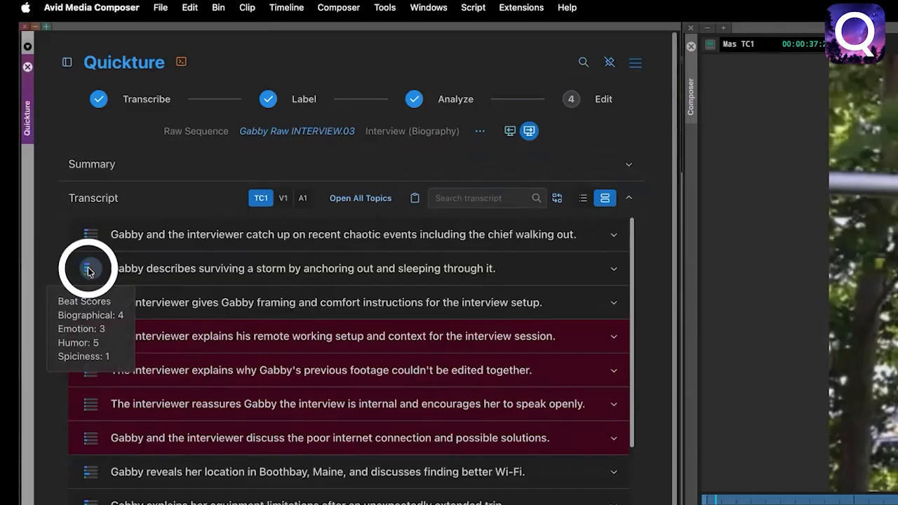
click(635, 64)
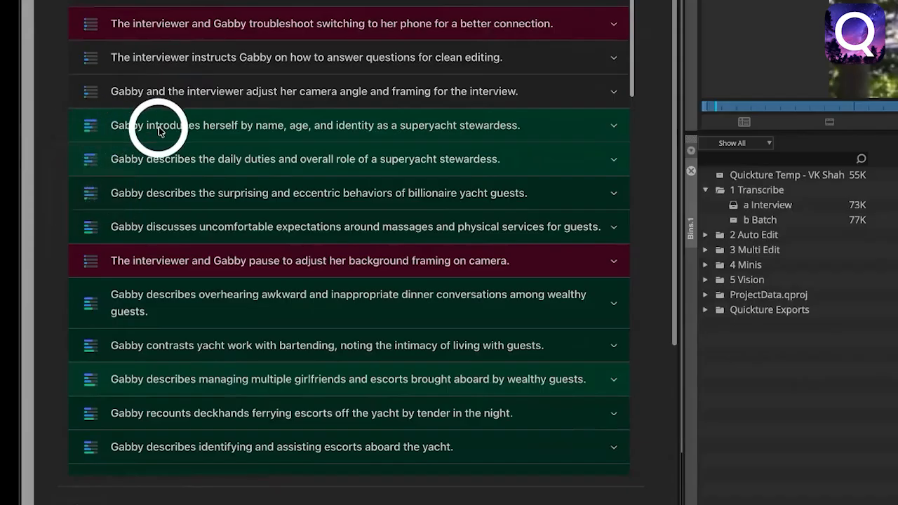
click(614, 127)
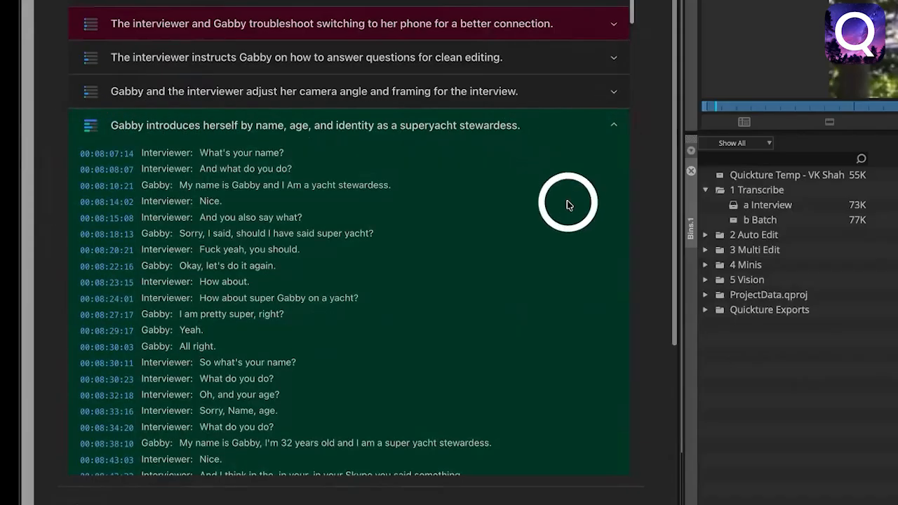
scroll(566, 202, down, 2)
scroll(566, 202, down, 6)
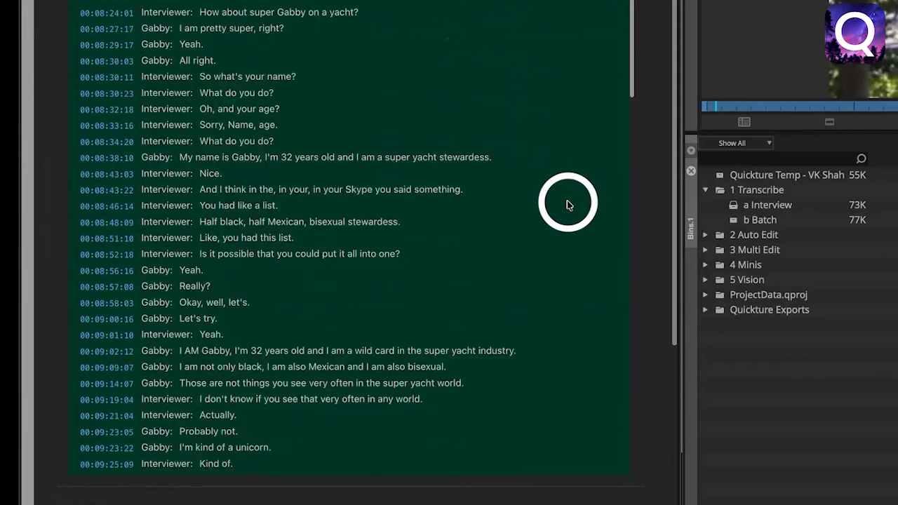
scroll(567, 205, down, 2)
scroll(568, 204, up, 4)
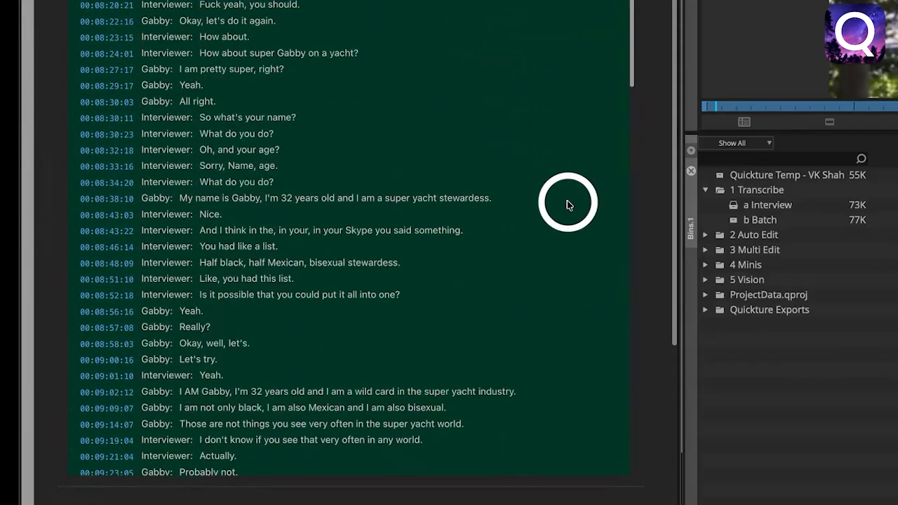
scroll(568, 204, down, 2)
scroll(568, 204, up, 2)
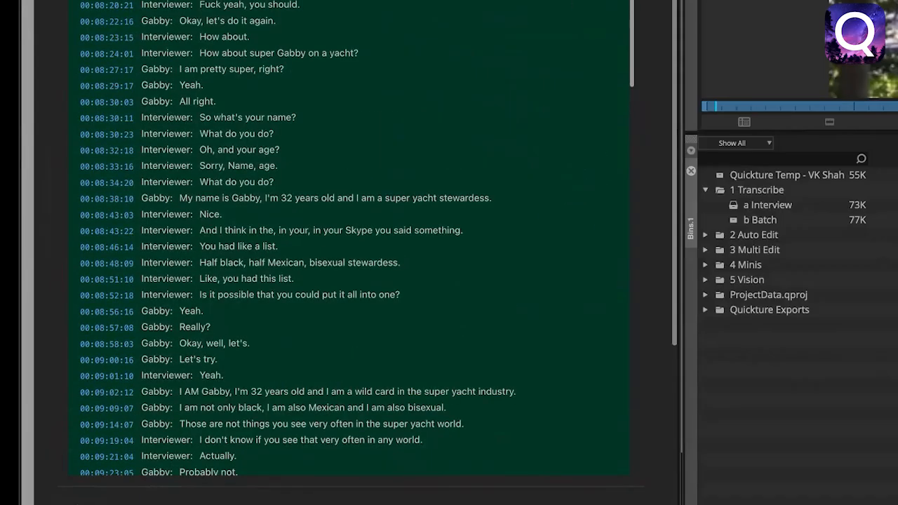
click(633, 66)
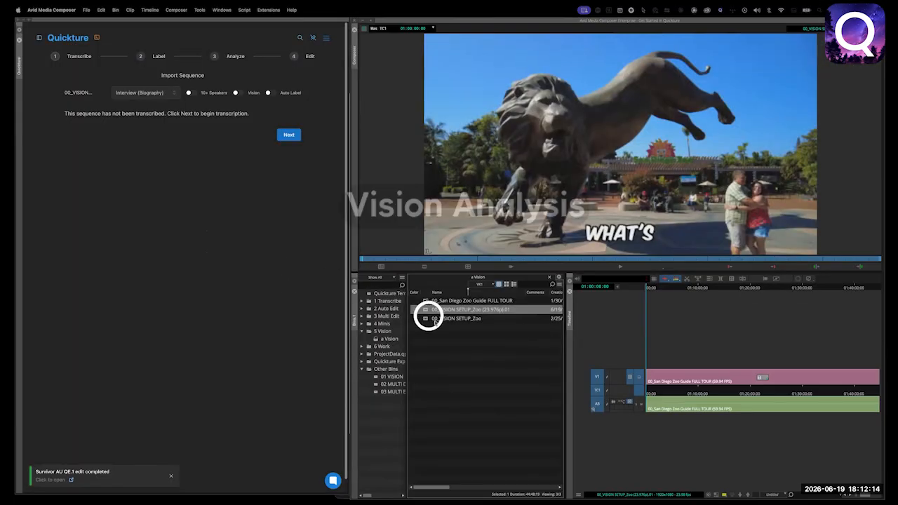
Import the 00_VISION SETUP_Zoo (23.976p).01 sequence as a Scene with Vision and Auto Label turned on, and start its transcription.
drag(661, 392, 681, 388)
click(176, 112)
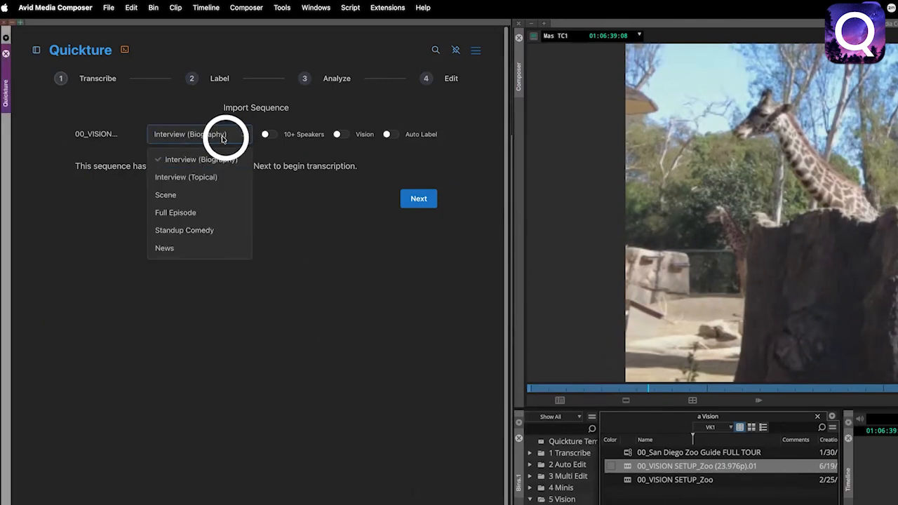
click(197, 195)
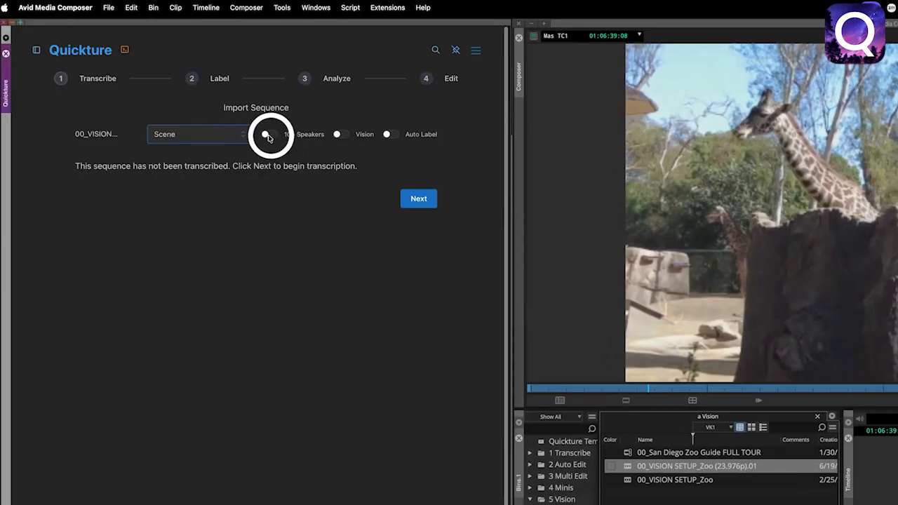
click(340, 134)
click(389, 134)
click(418, 198)
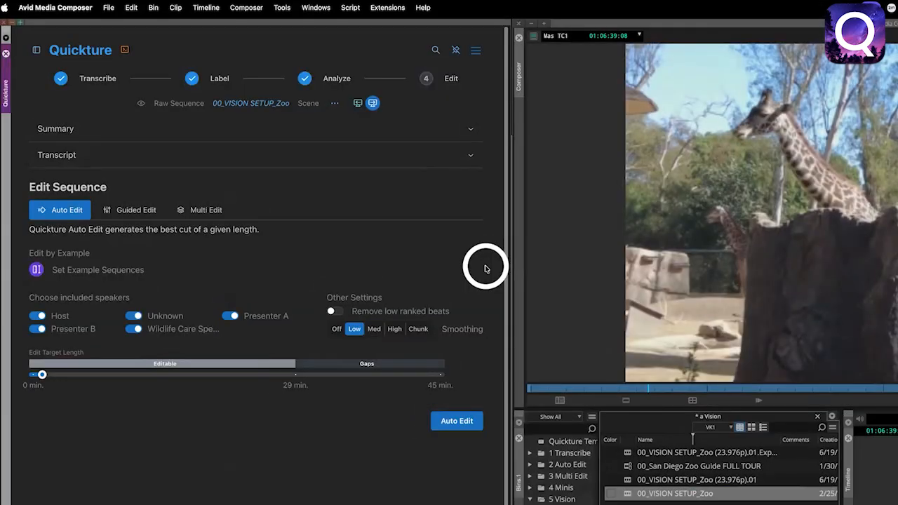
Show the zoo sequence's transcript with its visual descriptions and read the shots of the opening topic.
click(470, 160)
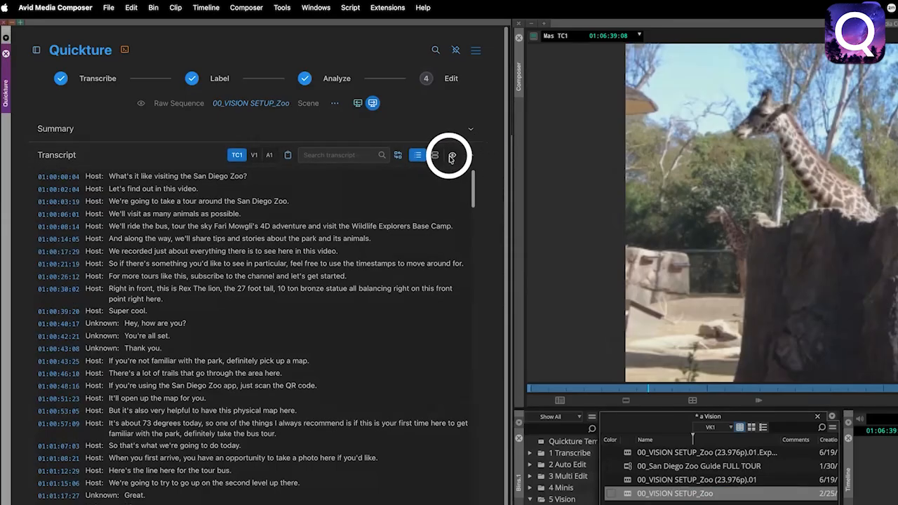
click(452, 156)
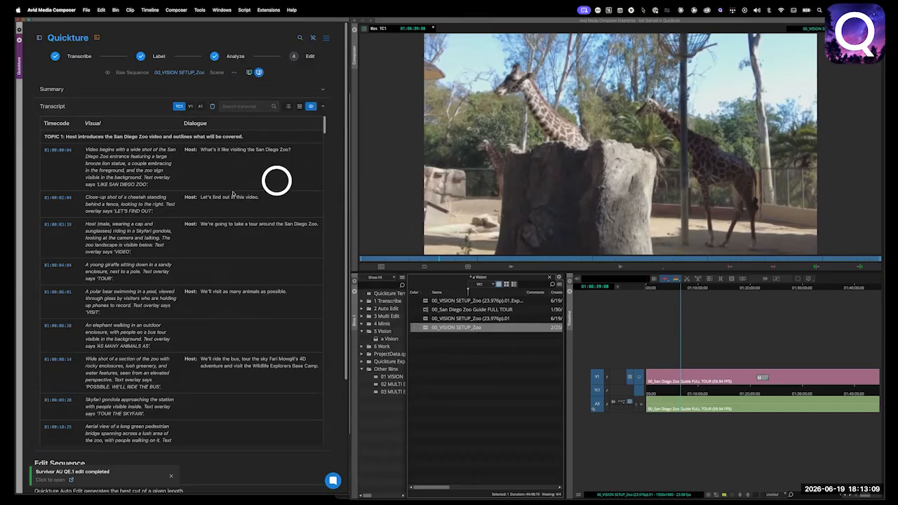
scroll(158, 244, down, 5)
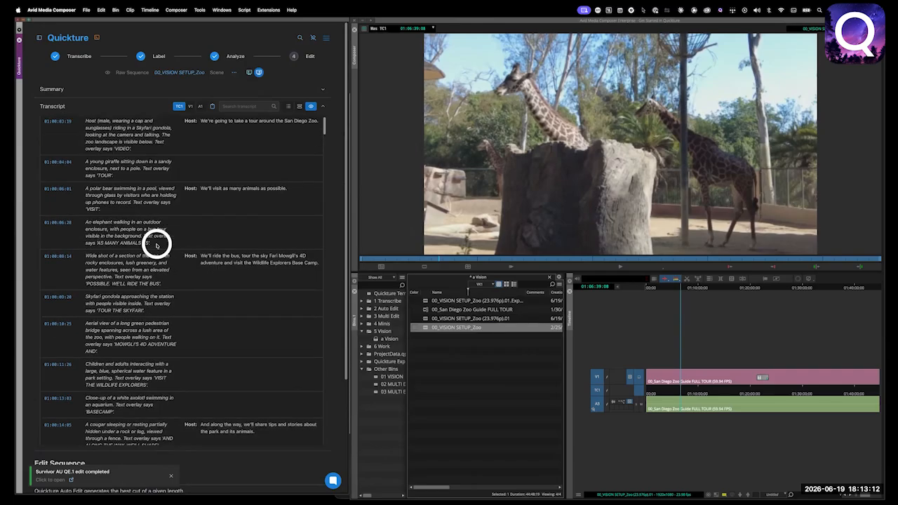
scroll(156, 244, down, 3)
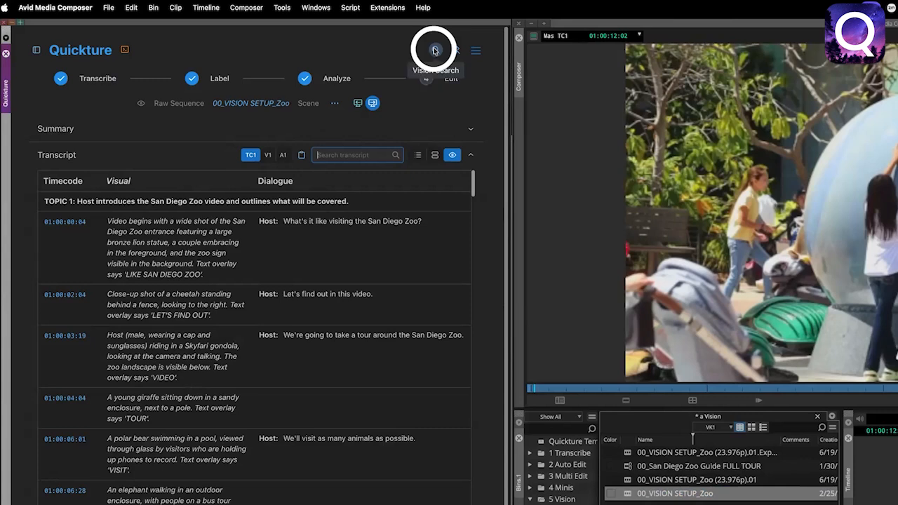
Run a Vision Search for "elephant" within the sequence and view the result at 01:38:25.
click(435, 50)
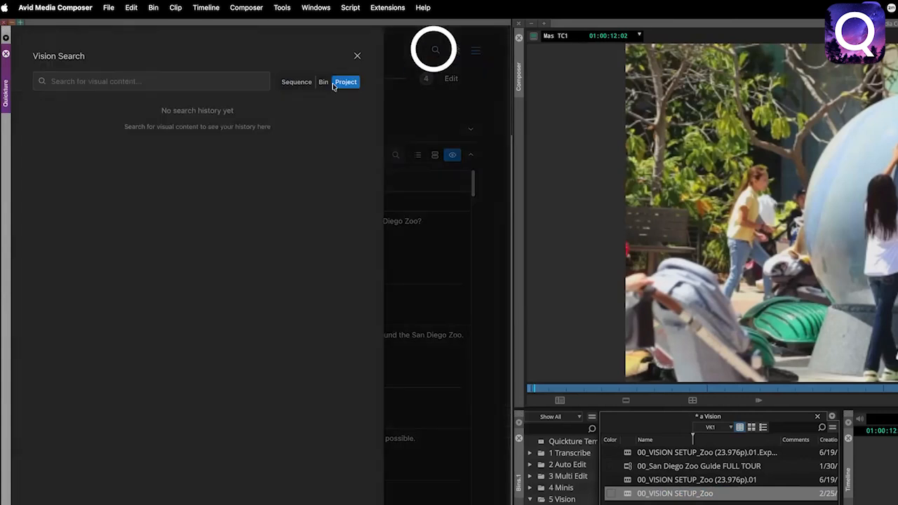
click(186, 83)
text(elephant)
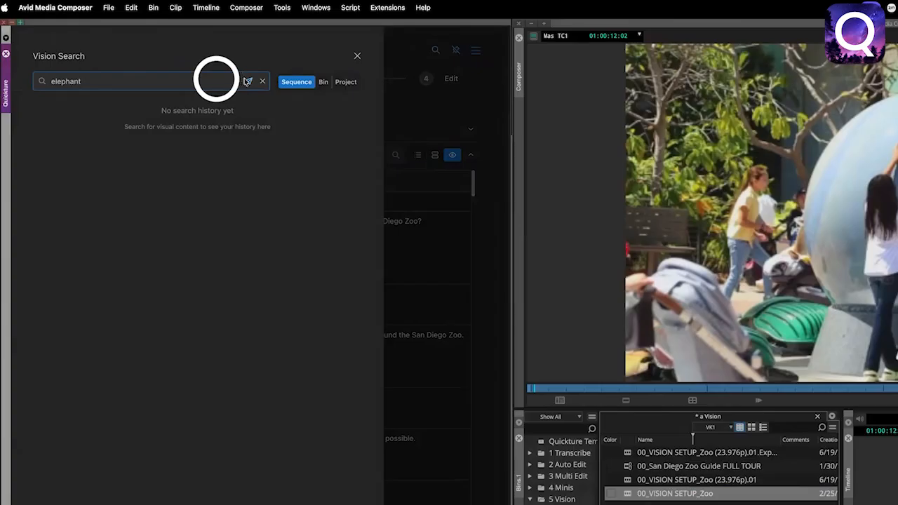
click(247, 81)
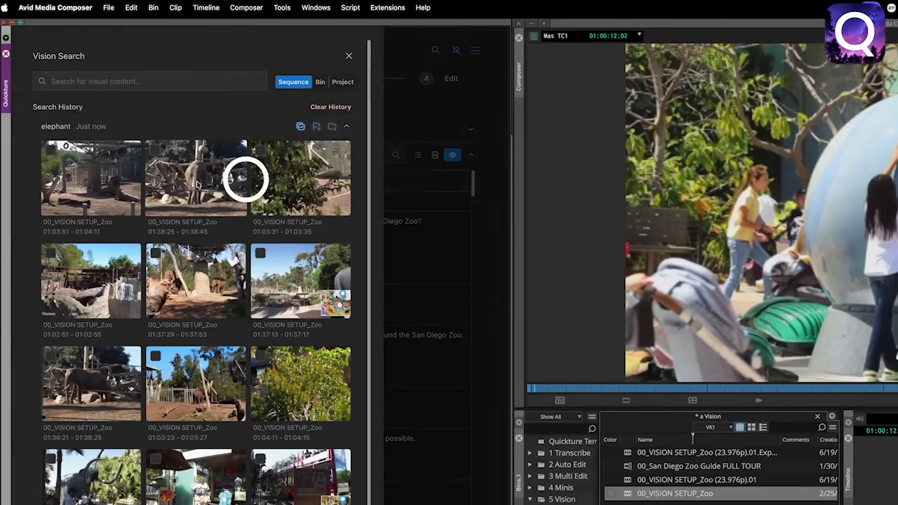
click(198, 184)
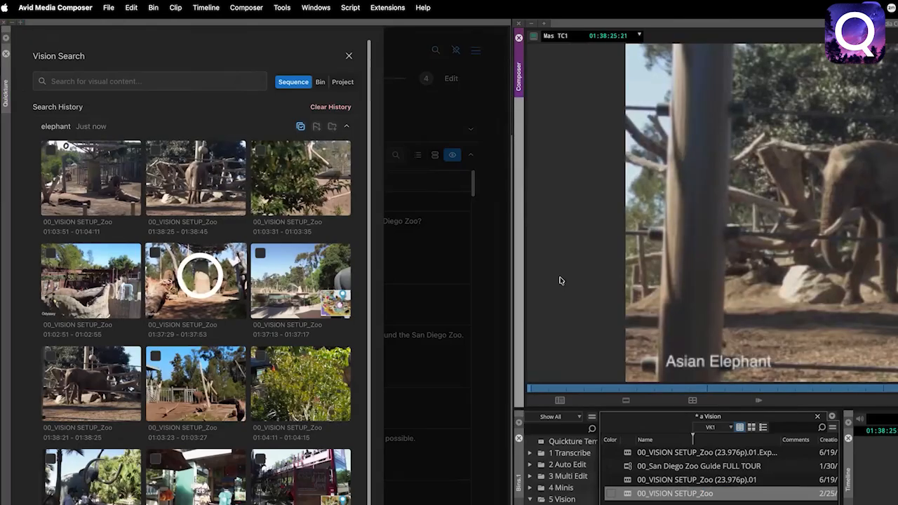
Select the elephant results at 01:38:25, 01:03:31 and 01:37:29 and create markers for them named "elephant - approved".
click(155, 150)
click(260, 150)
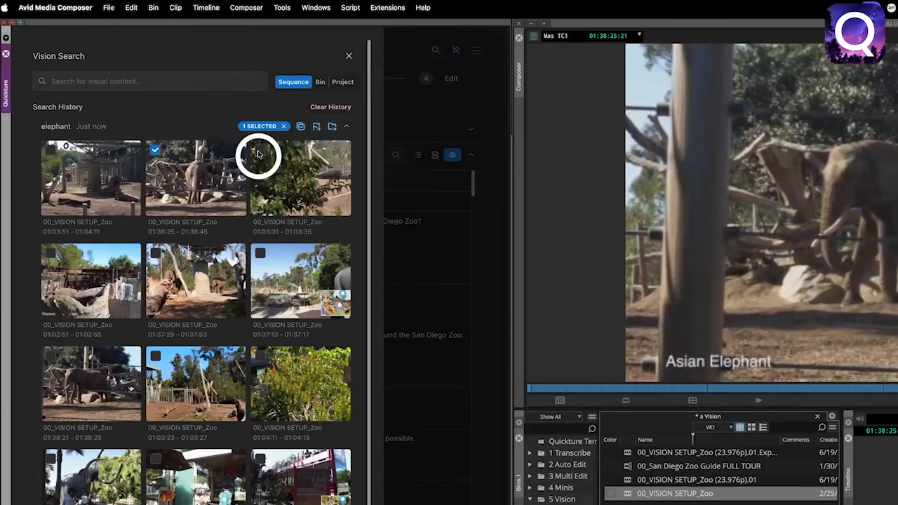
click(155, 252)
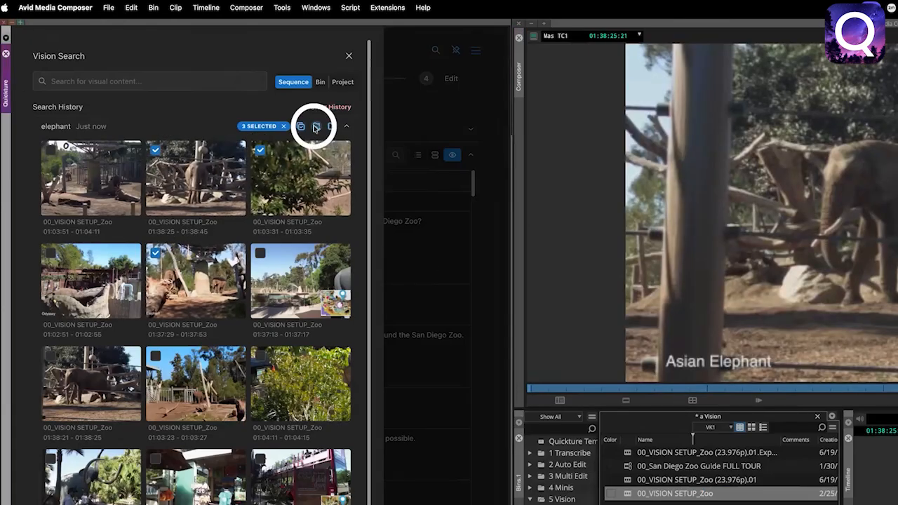
click(316, 126)
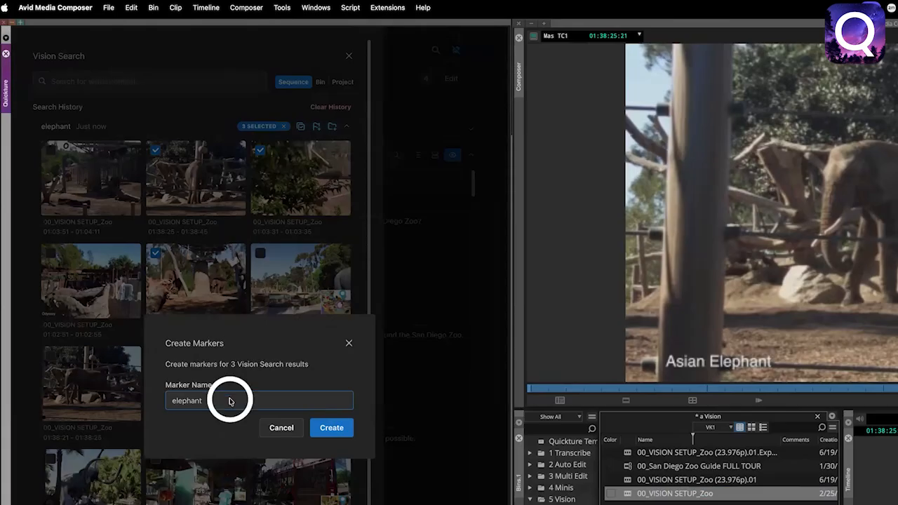
text(- appro)
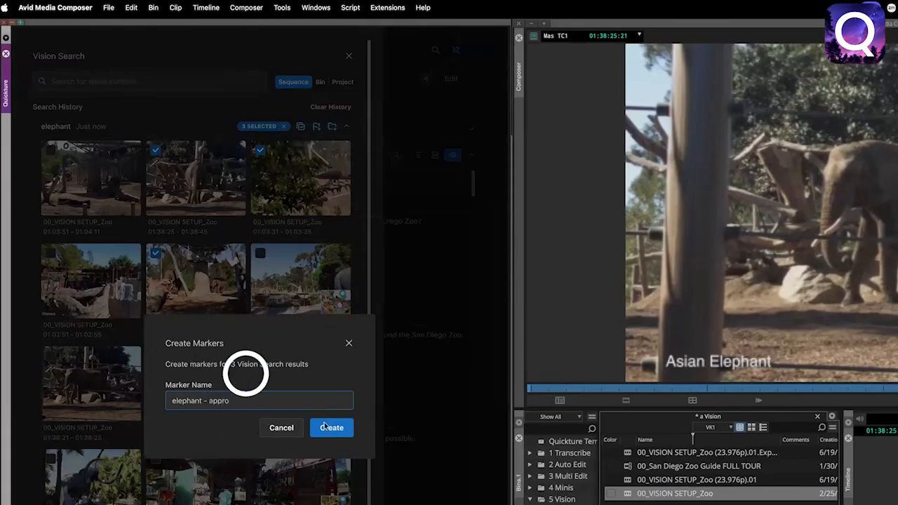
text(ved)
click(331, 427)
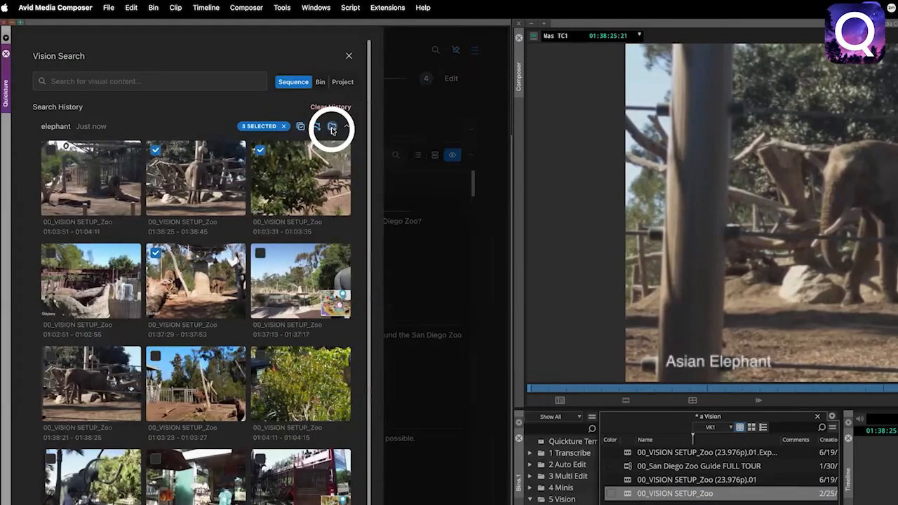
Set up a bin named "elephant - favorites" for subclips of the three selected elephant results.
click(332, 126)
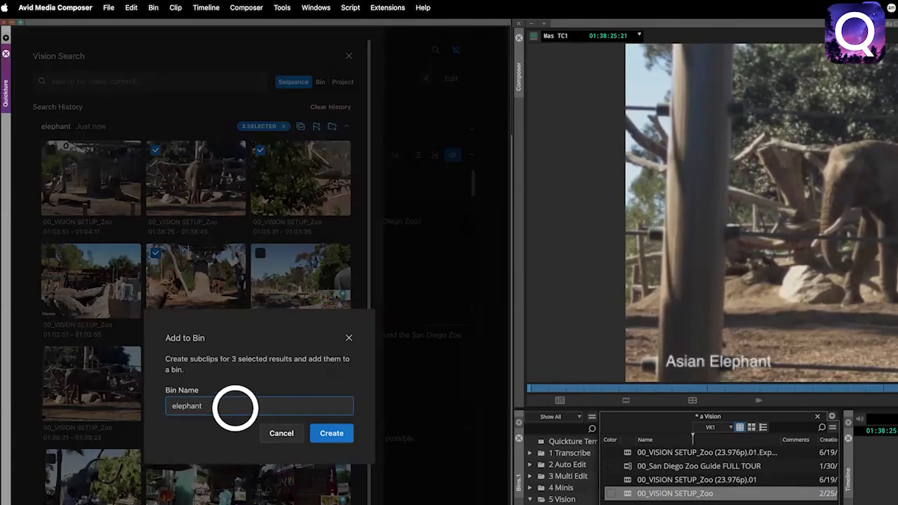
text(- favorites)
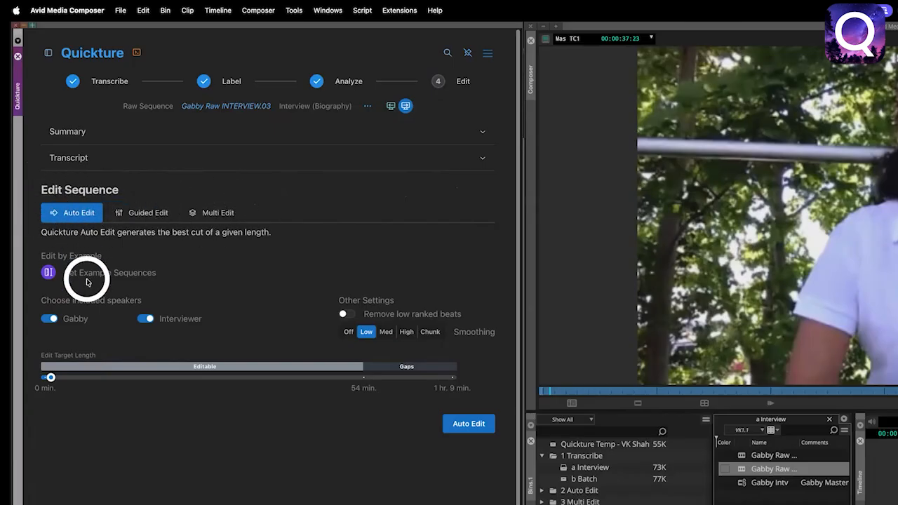
Lengthen the edit target for the raw interview and exclude the Interviewer from the included speakers.
drag(50, 377, 140, 377)
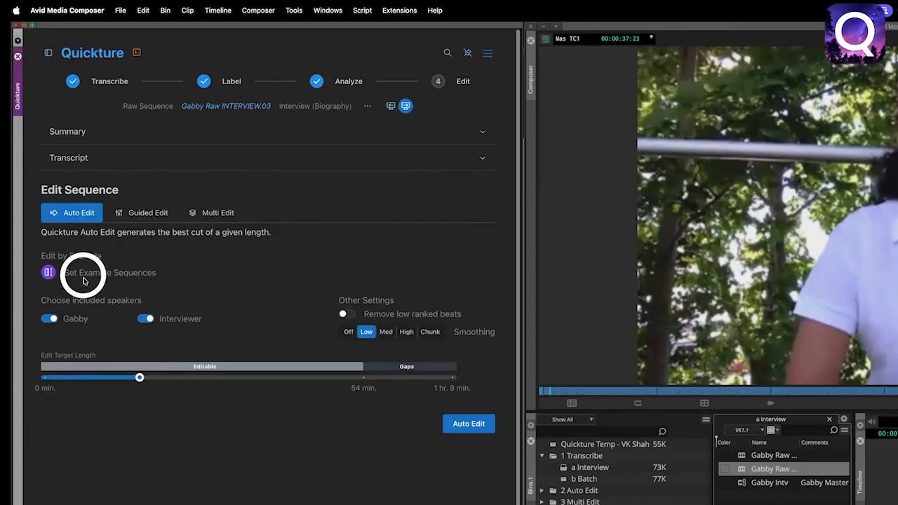
click(147, 319)
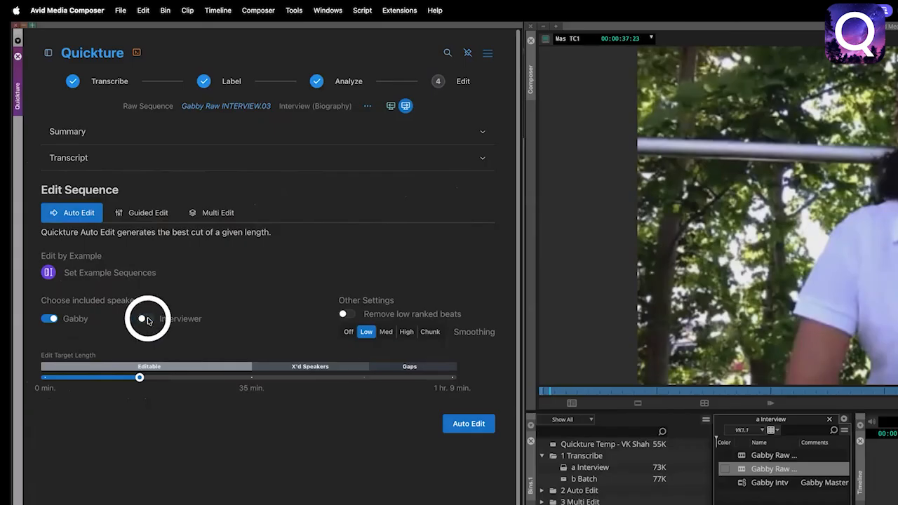
click(145, 320)
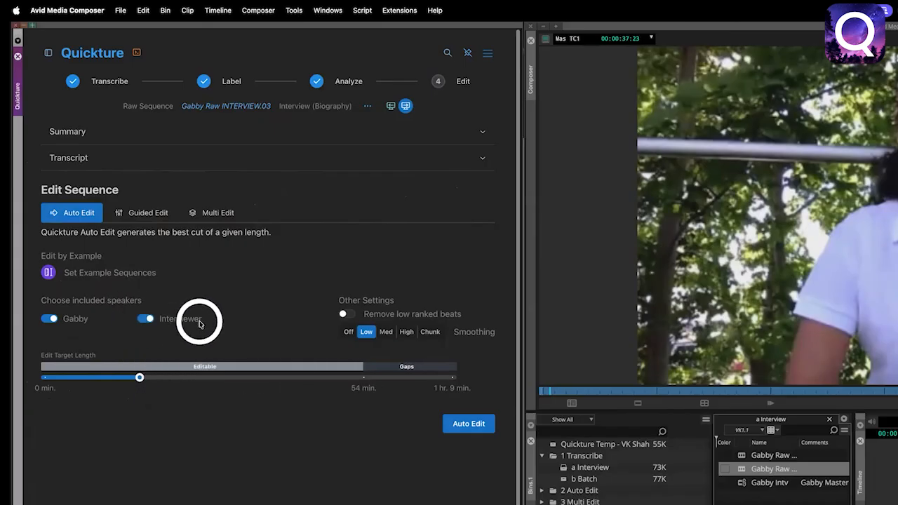
click(148, 319)
Set the Edit Target Length to 5 minutes and generate the Auto Edit of the interview.
mouse_move(139, 378)
drag(139, 377, 251, 382)
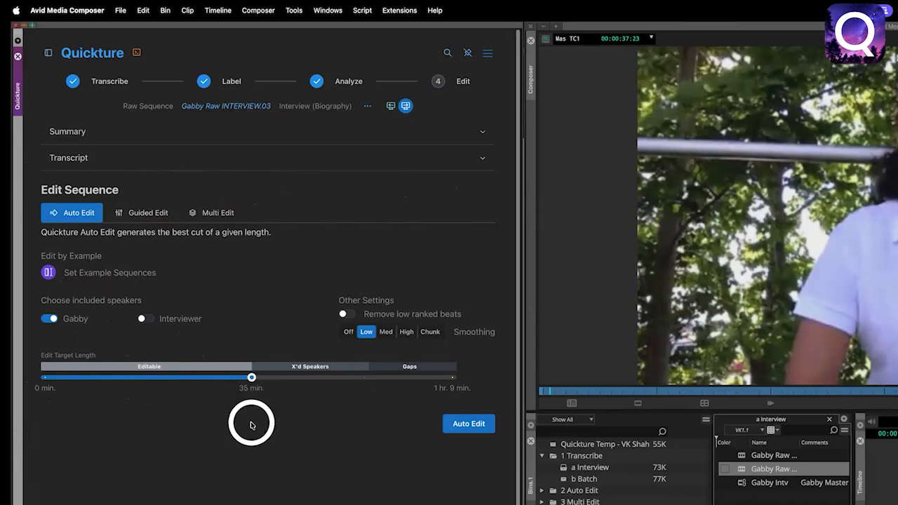
drag(251, 378, 74, 379)
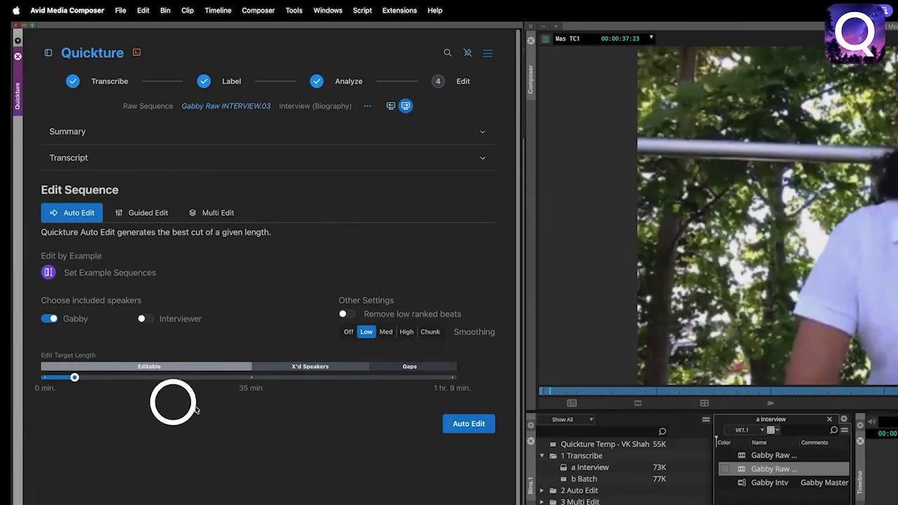
click(466, 424)
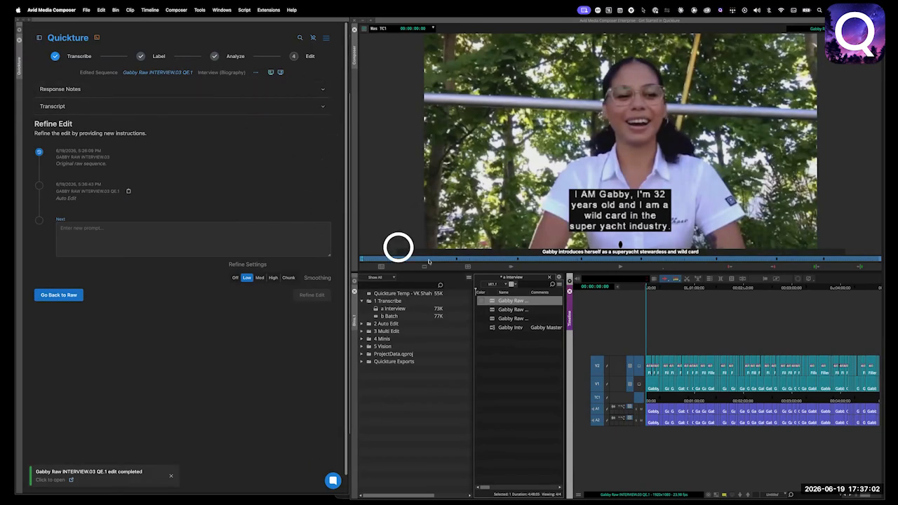
Load the auto-edited interview sequence and read the target length in its Response Notes.
double_click(491, 302)
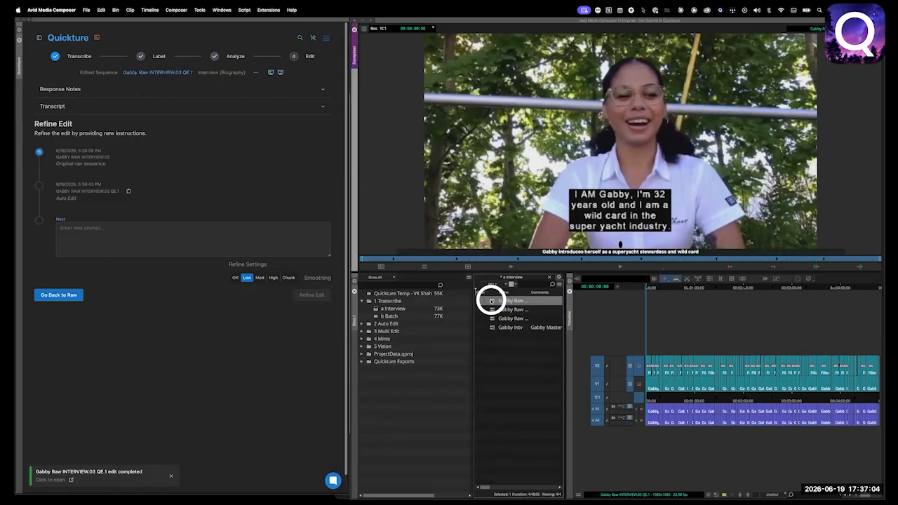
drag(661, 397, 638, 395)
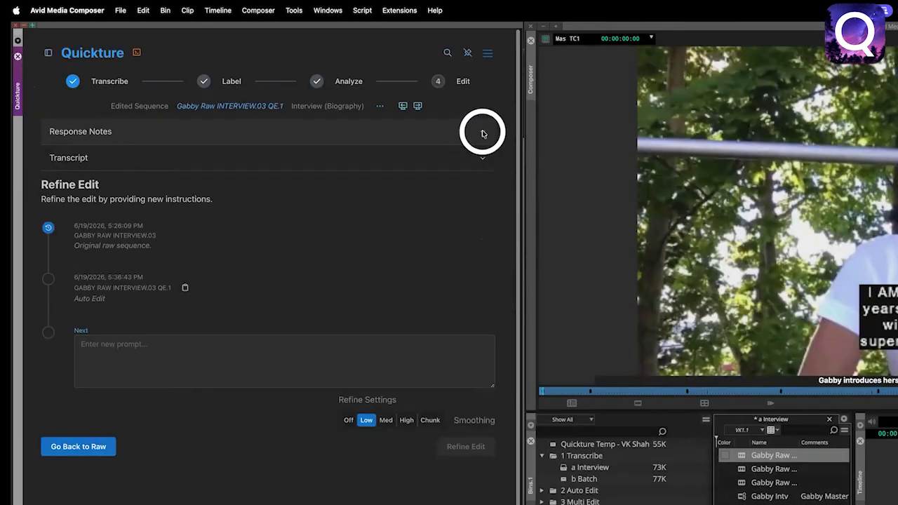
click(482, 133)
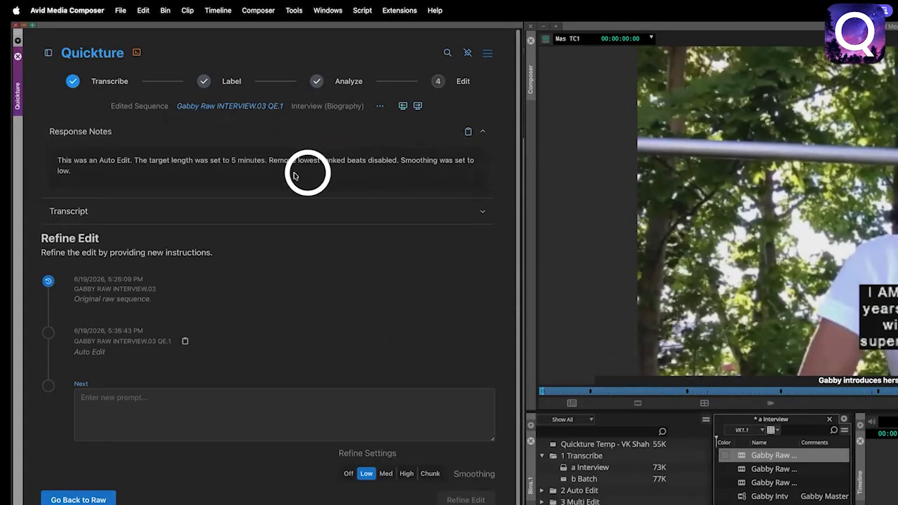
drag(58, 160, 264, 166)
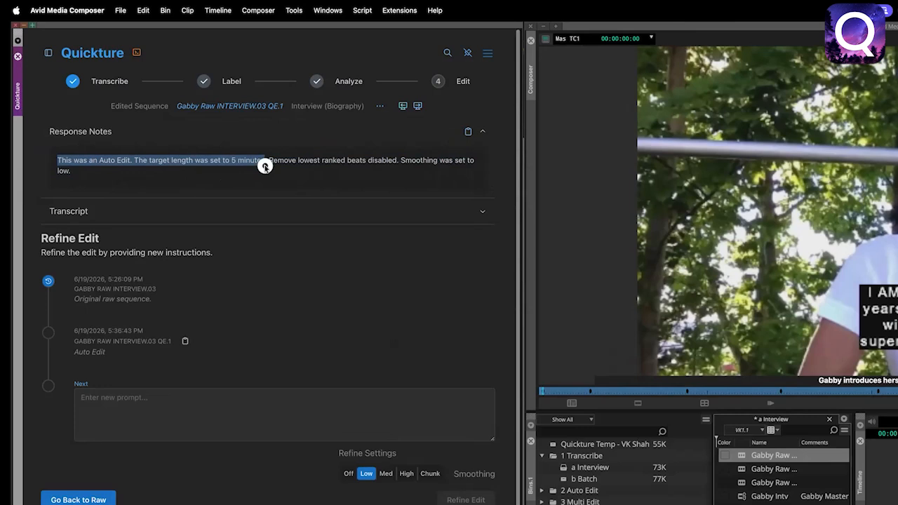
Review the edit's transcript line by line, return it to topic view, and go to the Refine Edit prompt.
click(482, 210)
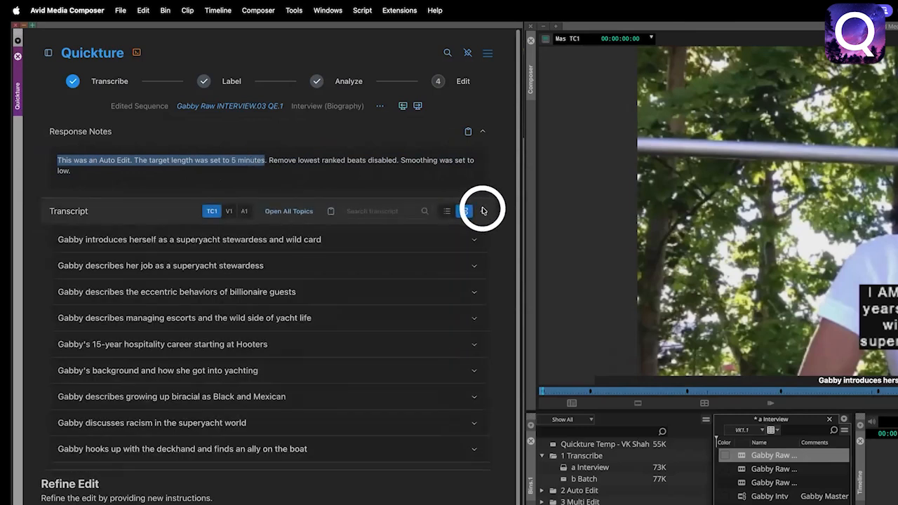
click(464, 210)
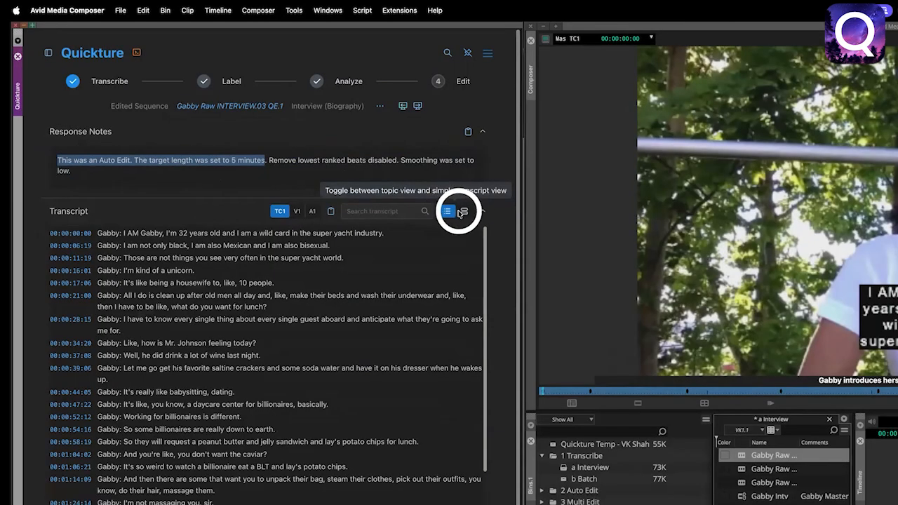
click(458, 210)
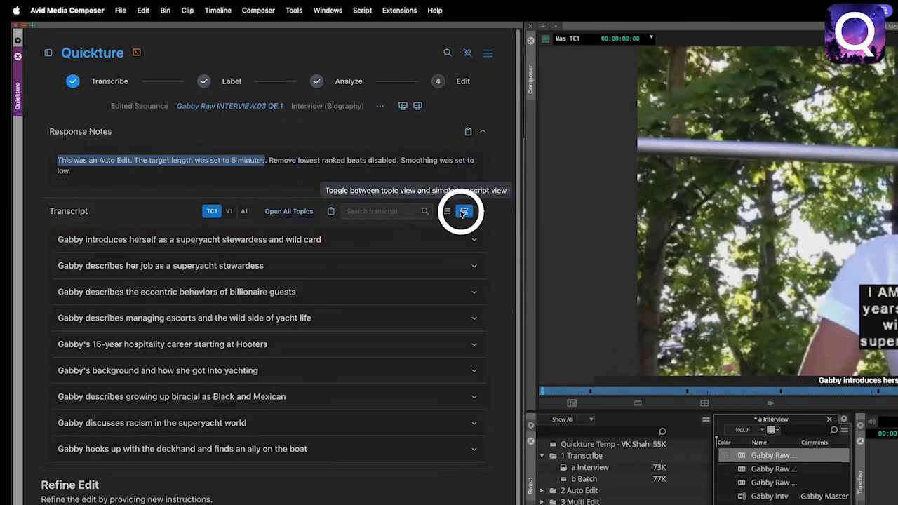
scroll(484, 226, down, 2)
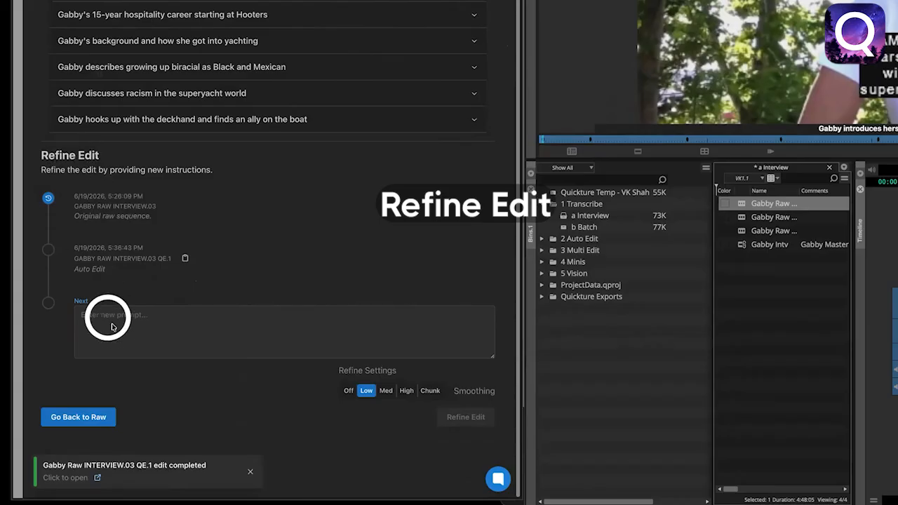
Refine the auto edit with the prompt "Create a 2 minute version fof this edit" and review the refined sequence.
click(150, 325)
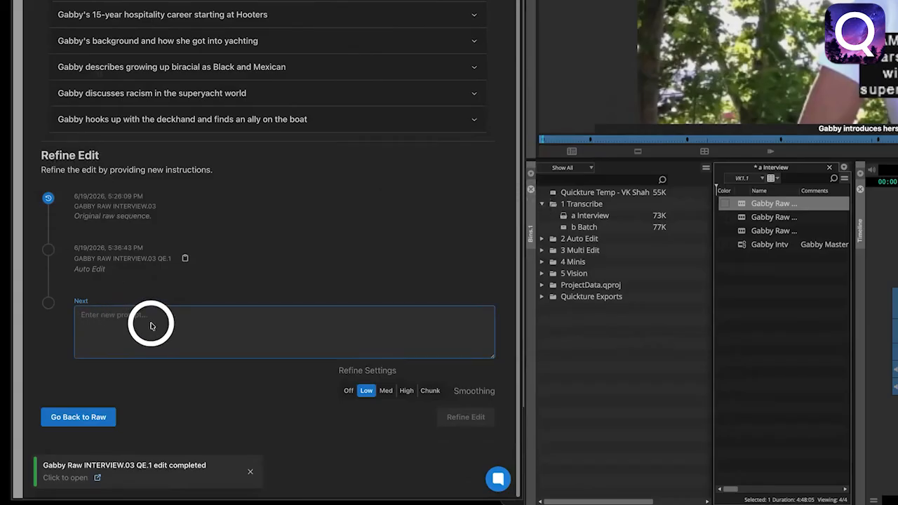
text(Create a 2 minute version fof this edit)
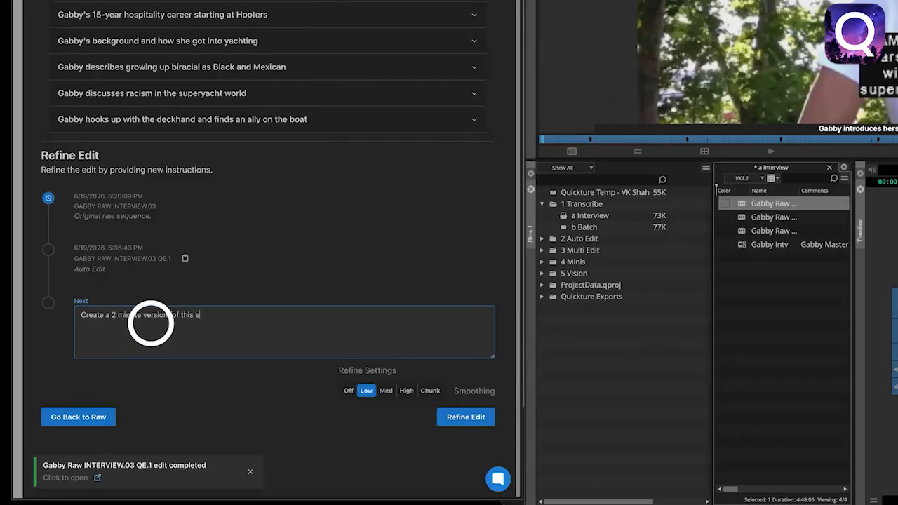
click(470, 418)
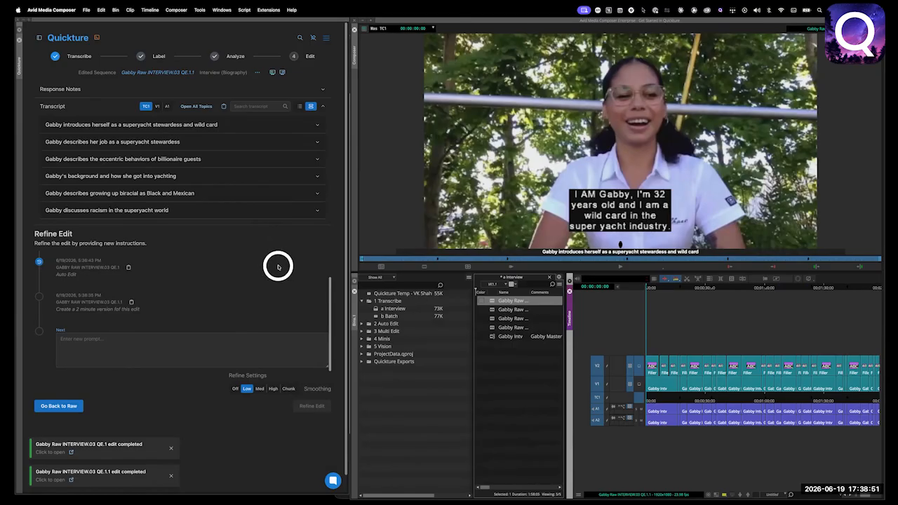
click(490, 300)
drag(672, 400, 634, 393)
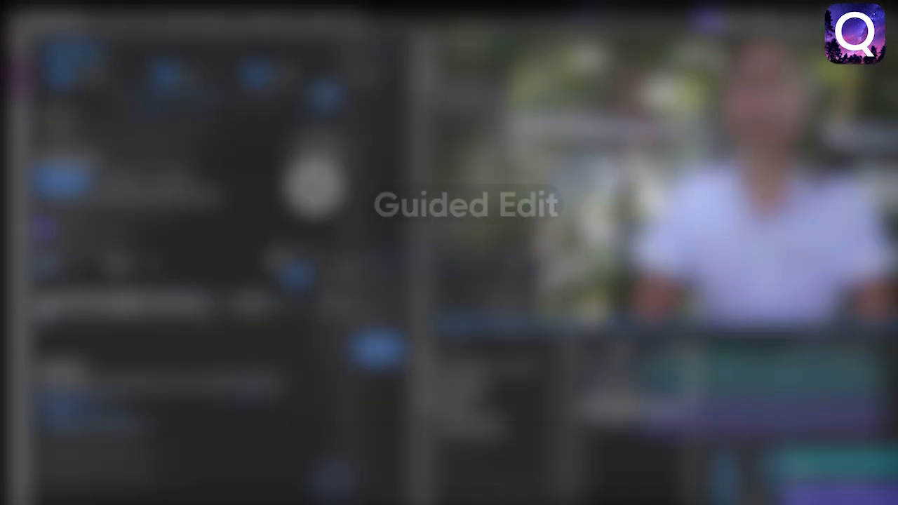
Switch the raw interview to Guided Edit mode, enlarge the prompt box and fill it with a suggested prompt.
click(113, 180)
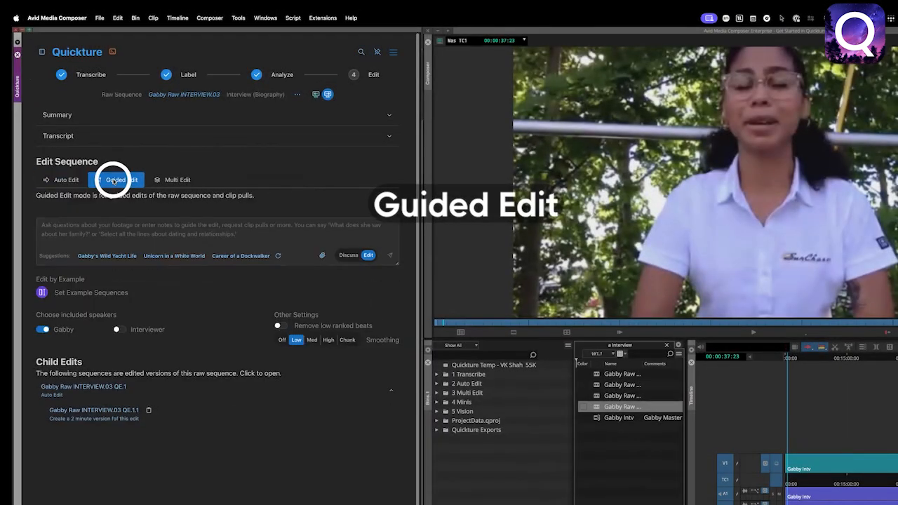
drag(394, 266, 397, 324)
click(207, 265)
click(136, 246)
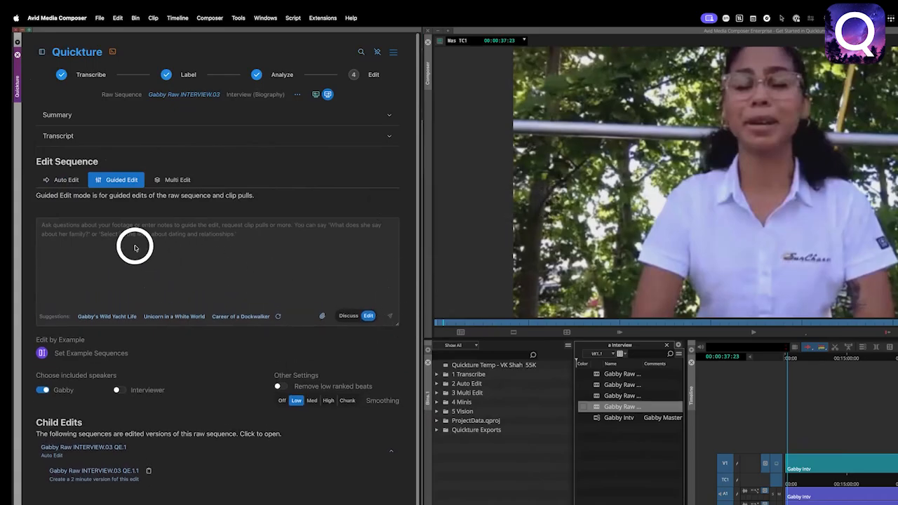
click(86, 316)
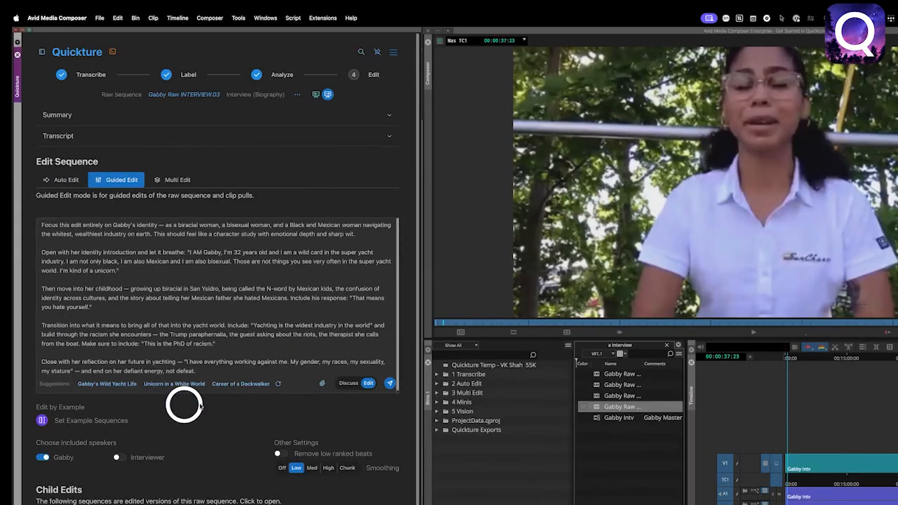
Submit "Create an outline of the funniest moments" as the Guided Edit prompt in Discuss mode.
right_click(59, 228)
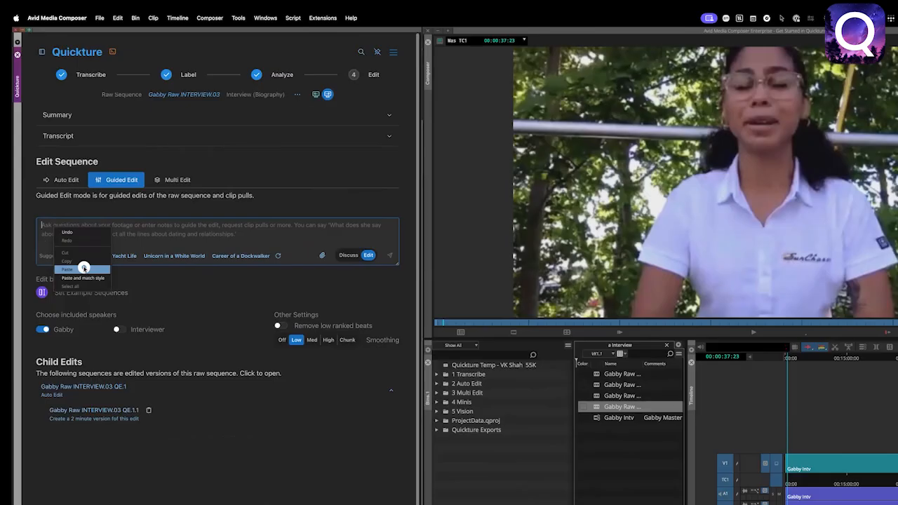
click(193, 234)
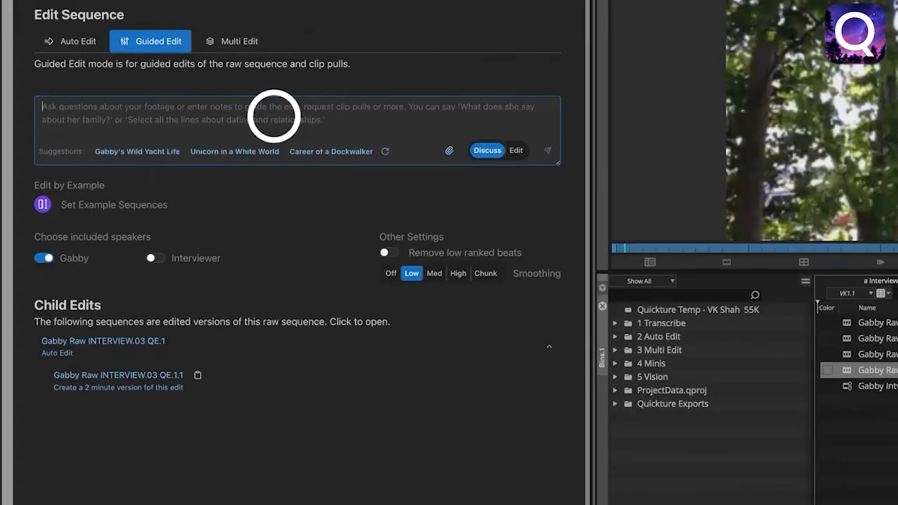
text(Create)
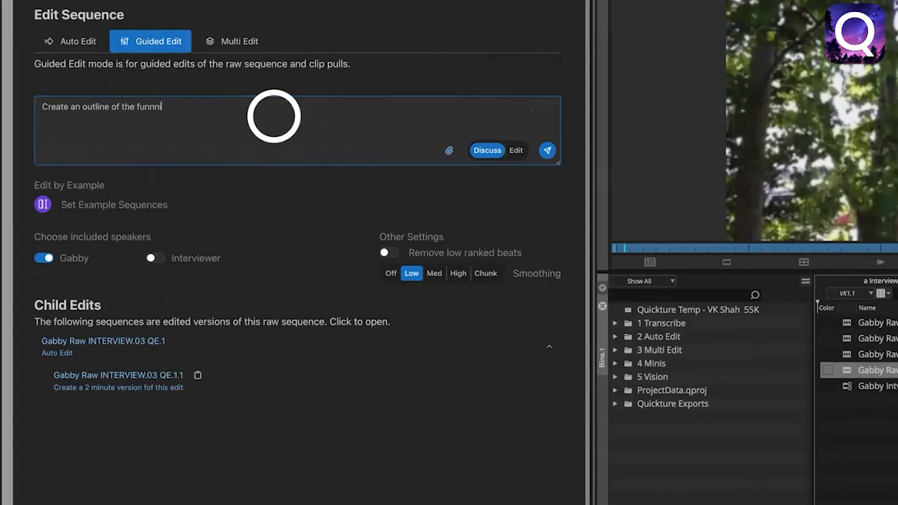
text(an outline of the funniest moments)
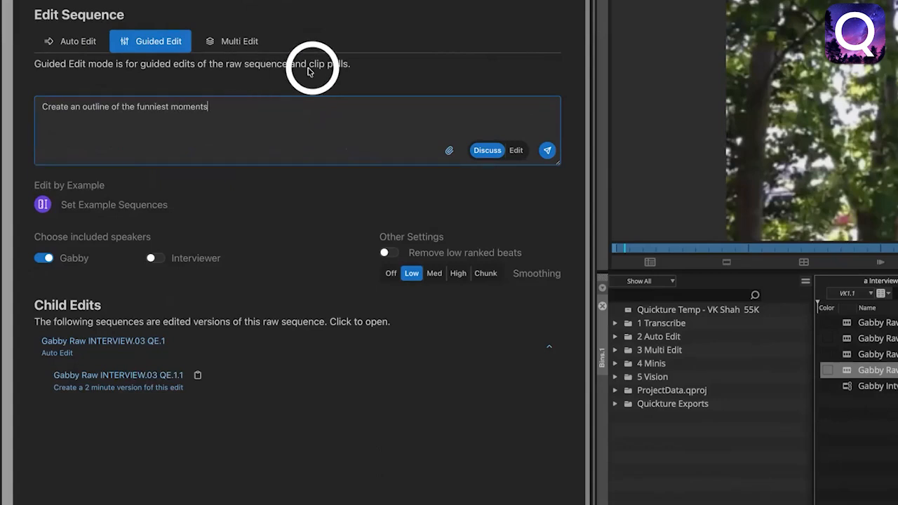
click(547, 150)
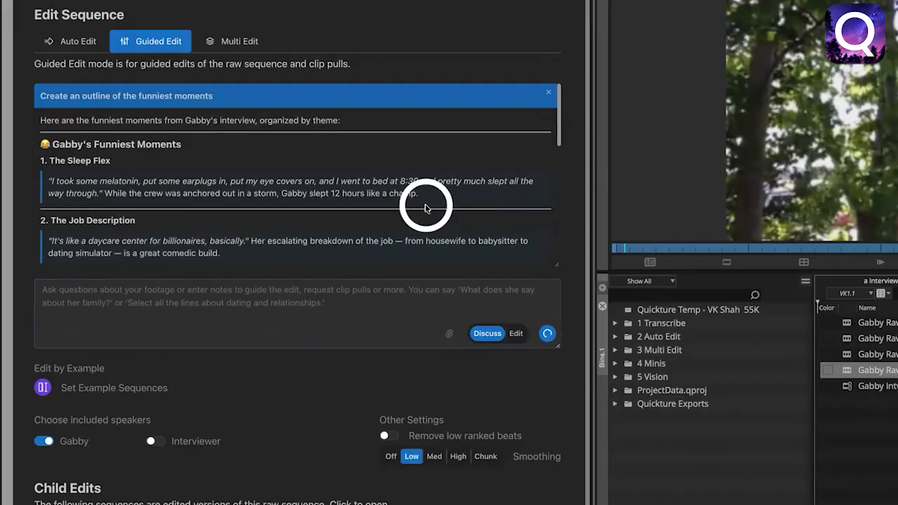
Read through the funniest-moments outline and submit "Edit this" as a follow-up in Edit mode.
drag(553, 180, 541, 347)
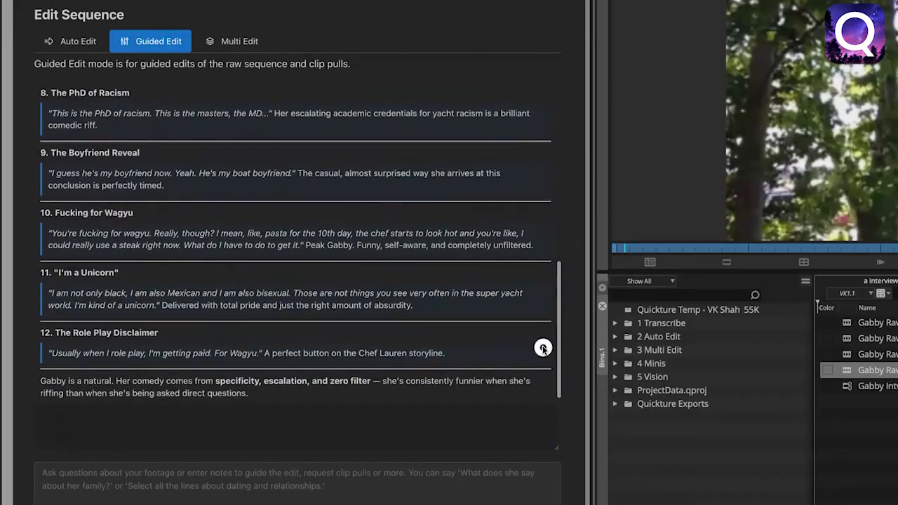
click(139, 484)
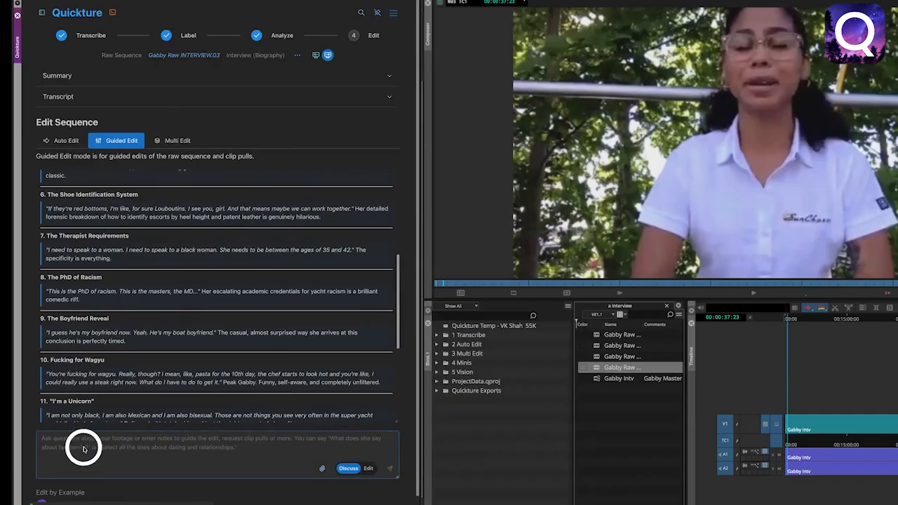
text(Ed)
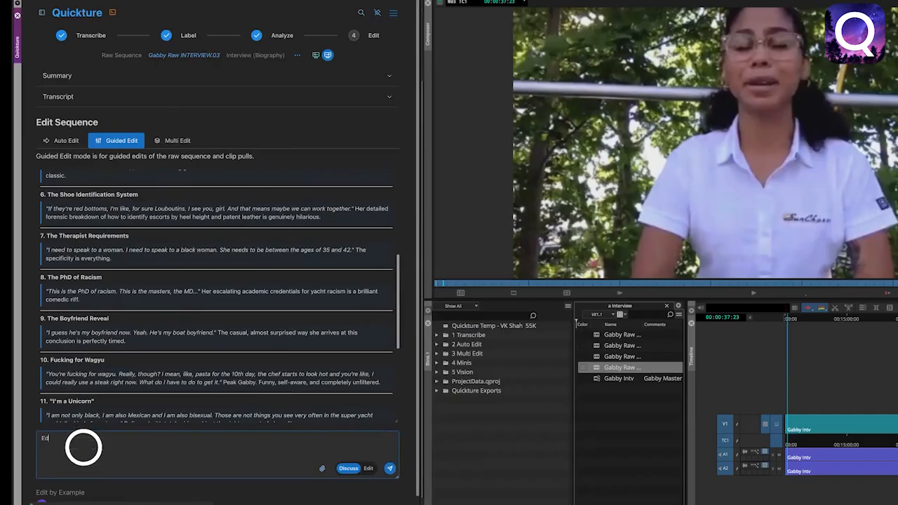
text(it this)
click(367, 468)
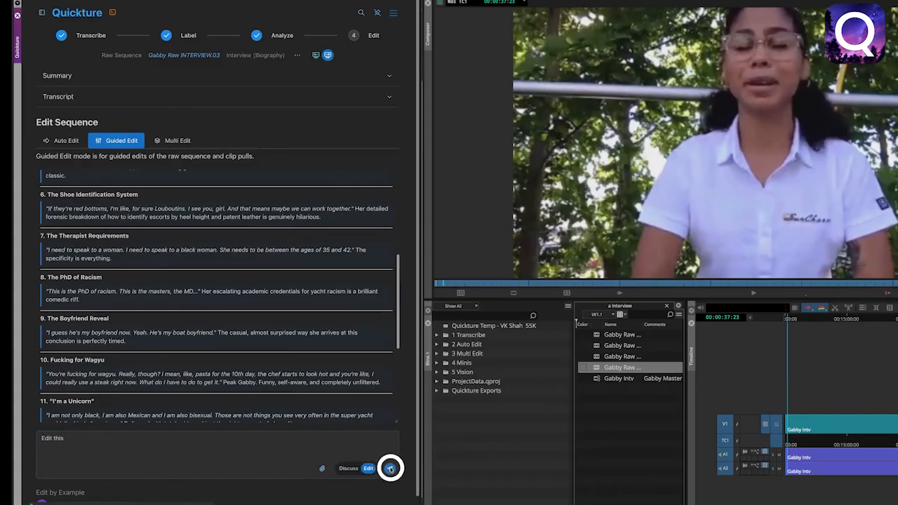
click(390, 468)
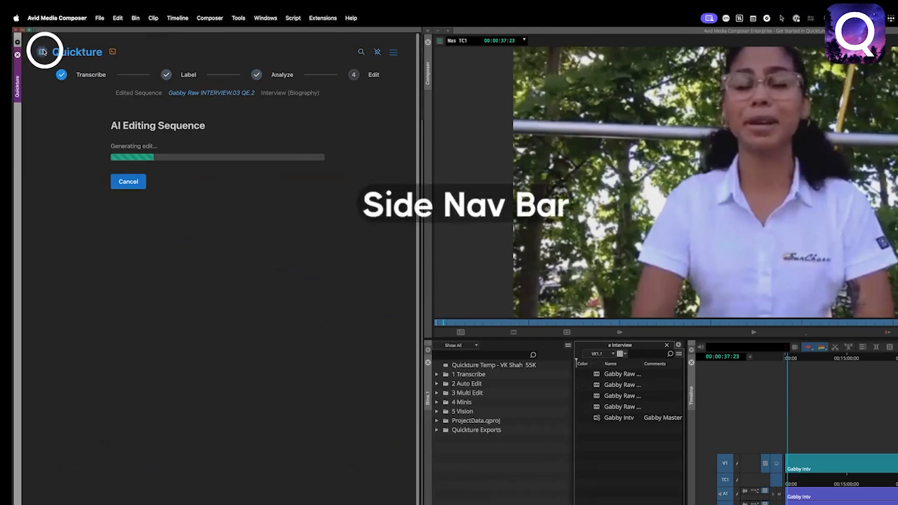
Check the activity and sequence list, and review the finished guided edit's Response Notes, transcript topics and timeline.
click(41, 51)
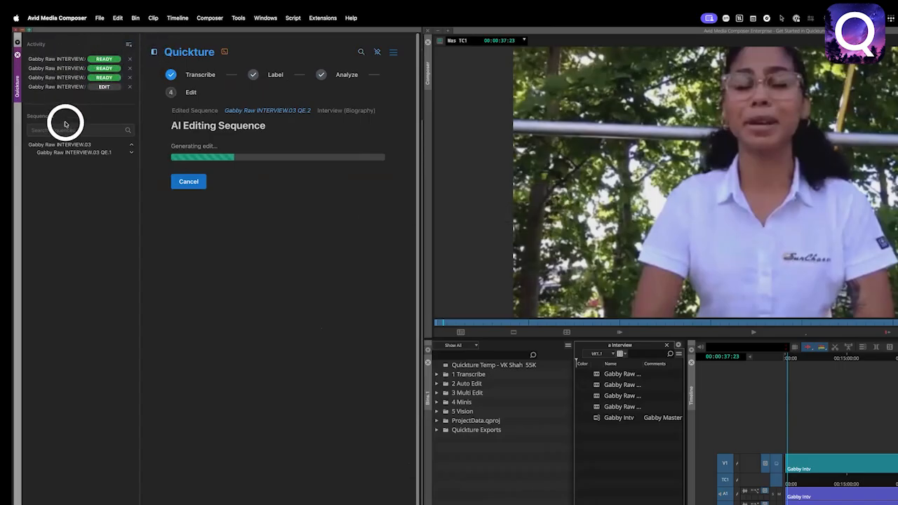
click(102, 134)
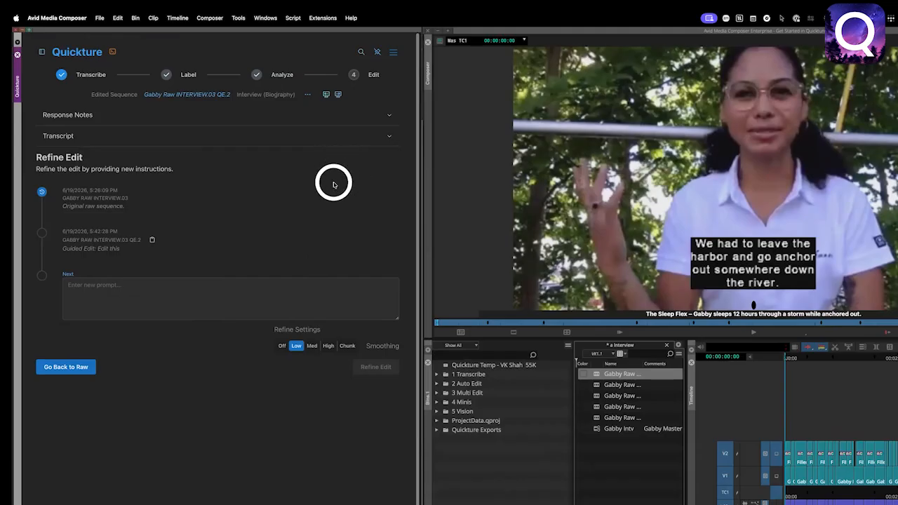
click(389, 117)
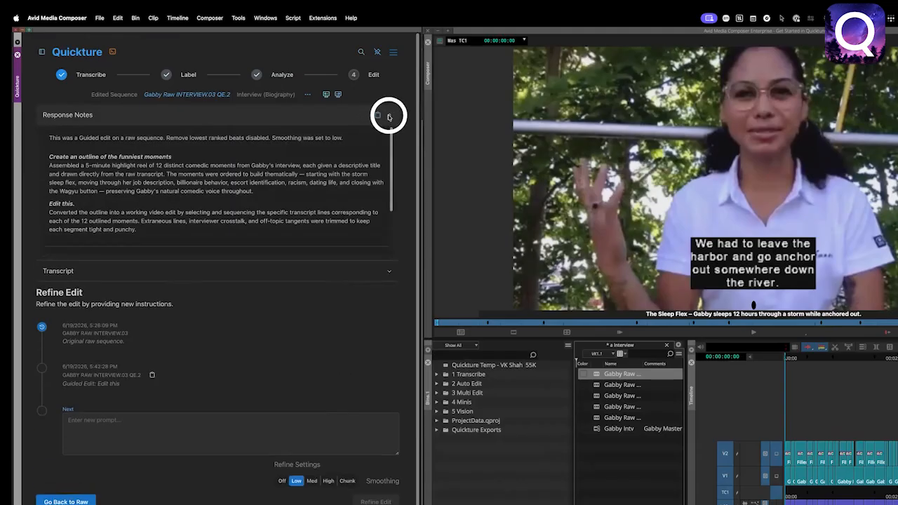
drag(389, 150, 387, 128)
click(388, 116)
click(390, 137)
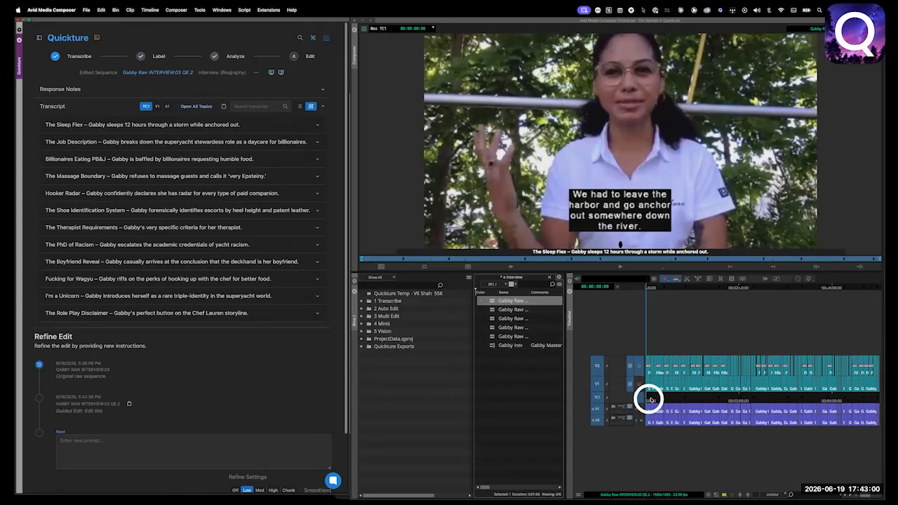
mouse_move(649, 400)
mouse_down()
mouse_move(700, 397)
mouse_move(644, 407)
mouse_move(638, 398)
mouse_up()
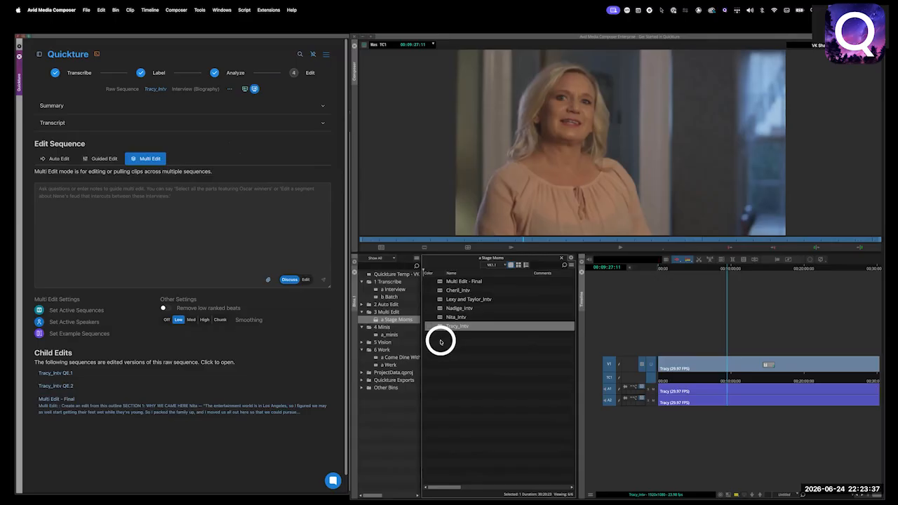
Load the Tracy_Intv sequence in Multi Edit mode and add the four other Stage Moms interviews as active sequences.
click(438, 327)
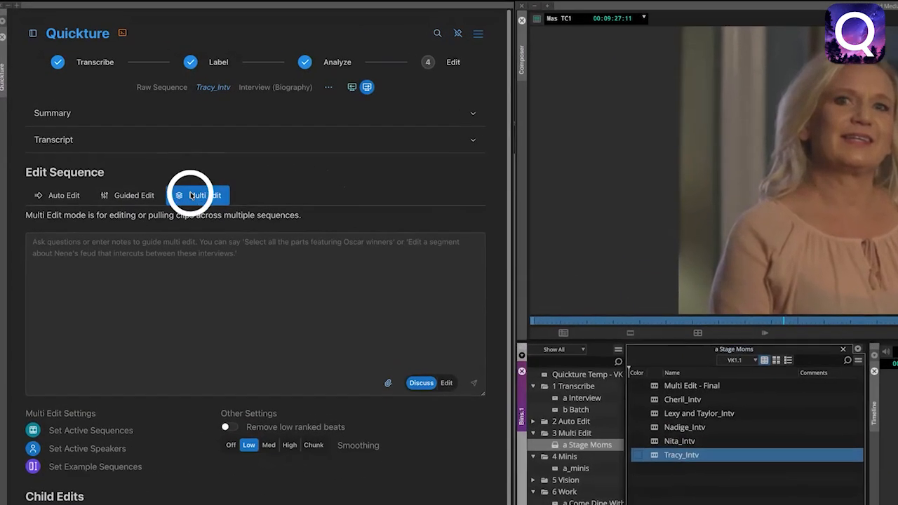
click(191, 196)
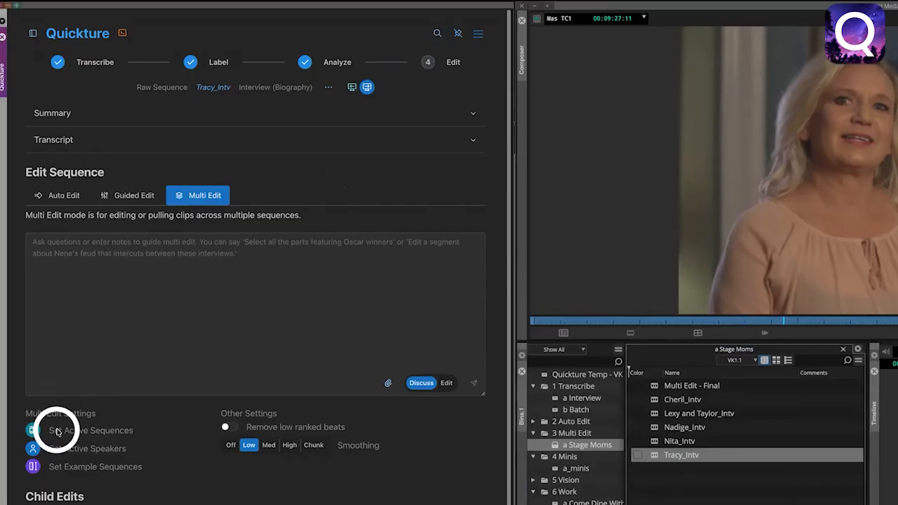
click(33, 429)
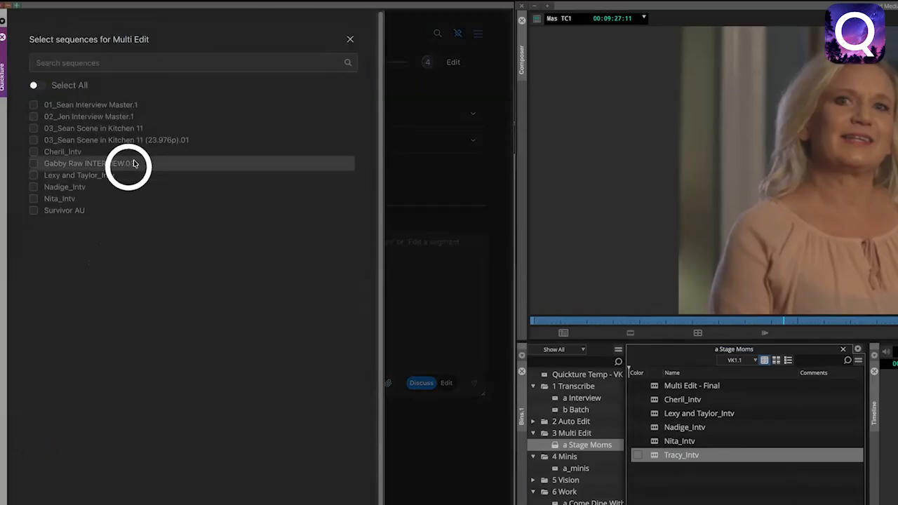
click(33, 152)
click(34, 176)
click(34, 198)
click(33, 187)
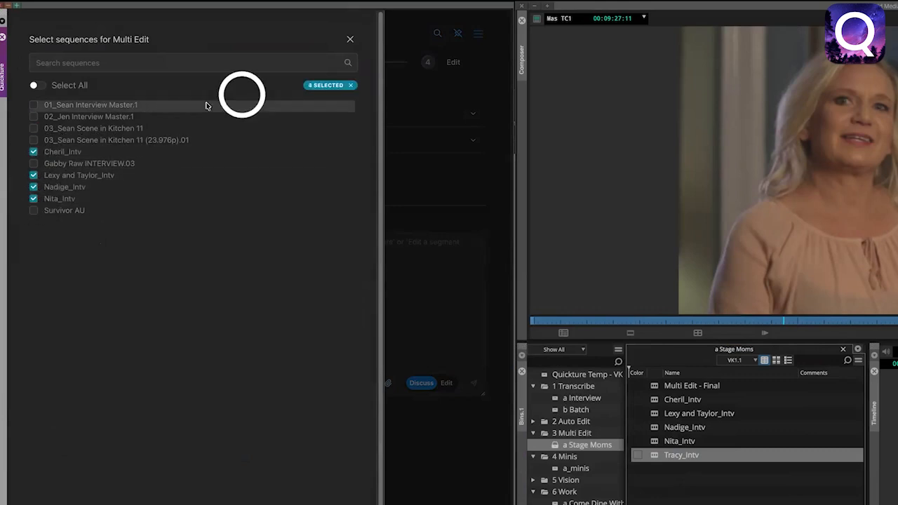
click(350, 39)
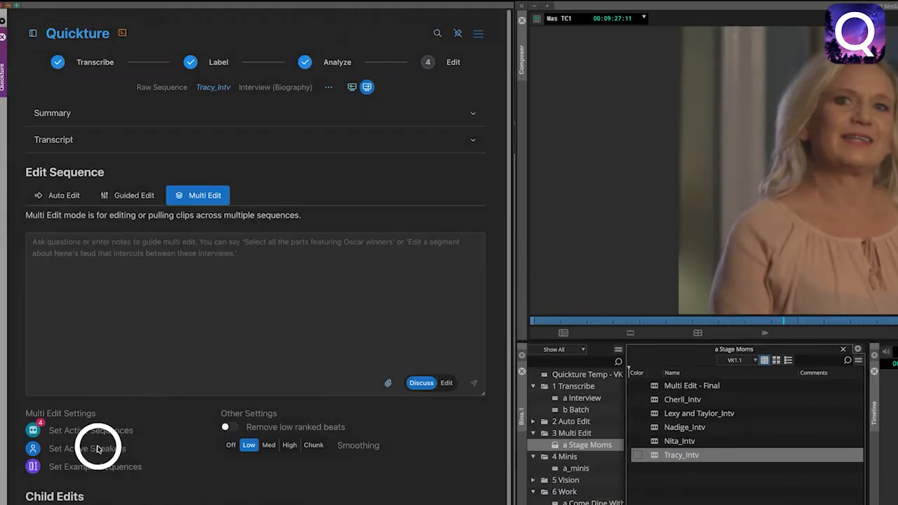
Review the active speaker settings for the Multi Edit sequences.
click(34, 447)
click(120, 202)
click(120, 152)
click(120, 203)
click(116, 150)
click(350, 40)
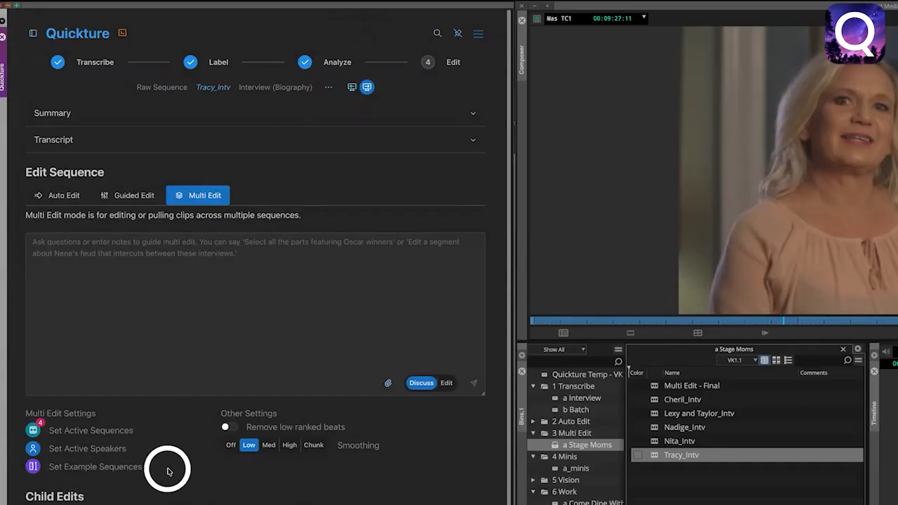
Enter "Create an edit from this outline" with the pasted outline as the Multi Edit prompt, and review the Multi Edit - Final sequence.
click(135, 286)
text(Create an edit from this outline)
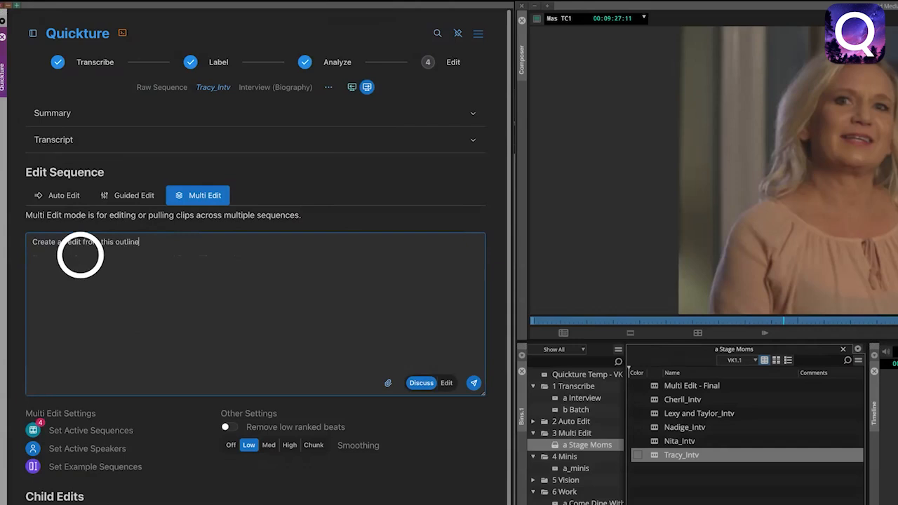
right_click(66, 271)
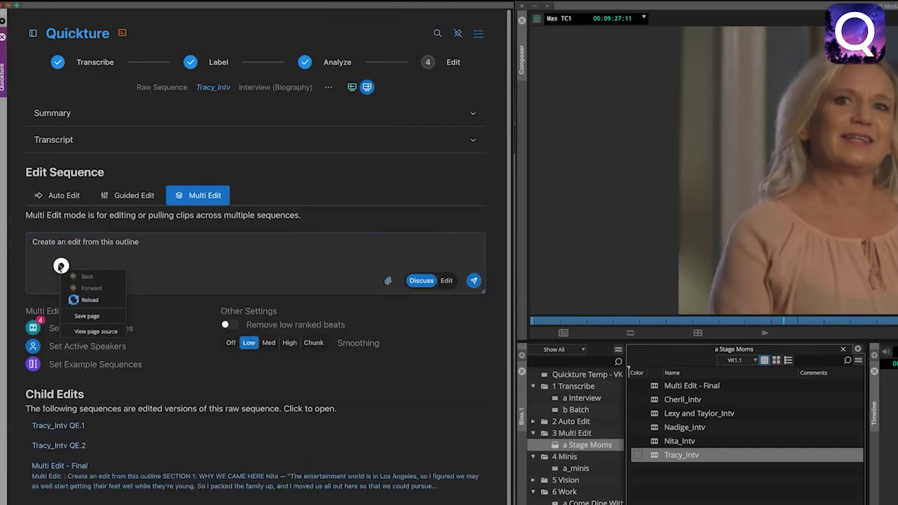
click(33, 266)
right_click(40, 261)
click(33, 260)
right_click(43, 260)
click(90, 325)
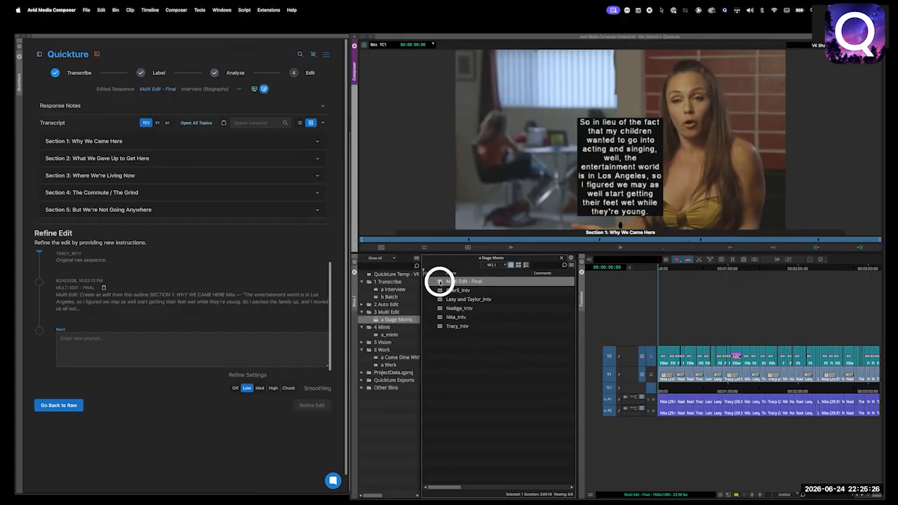
click(439, 282)
drag(667, 387, 868, 388)
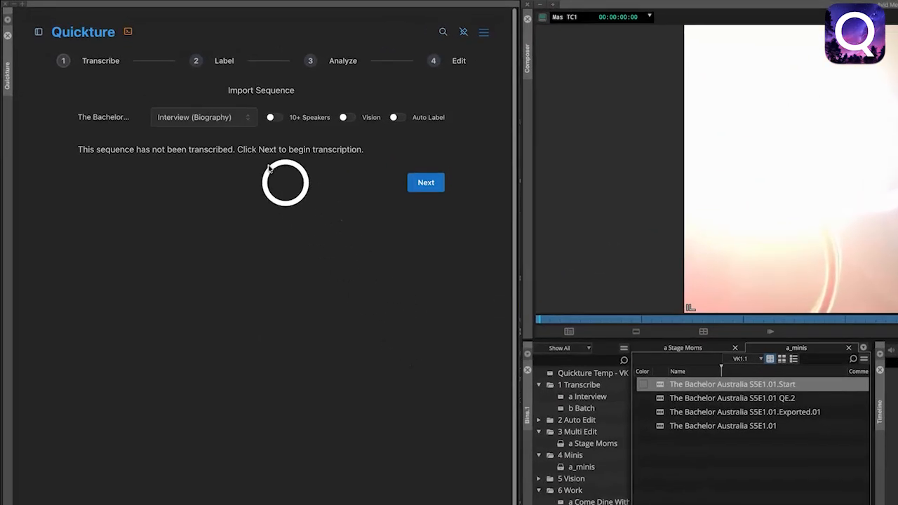
Set the Bachelor Australia sequence's type to Full Episode, enable 10+ Speakers and start its transcription.
click(234, 118)
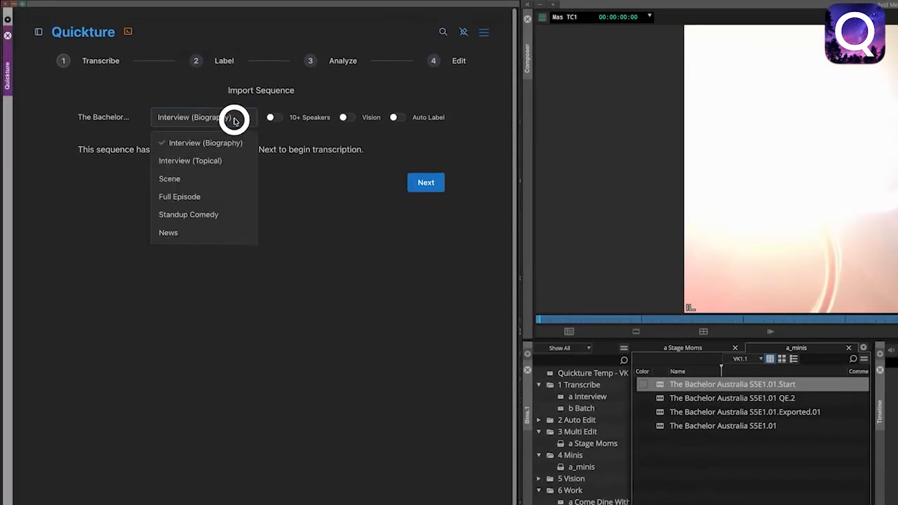
click(198, 197)
click(273, 117)
click(425, 182)
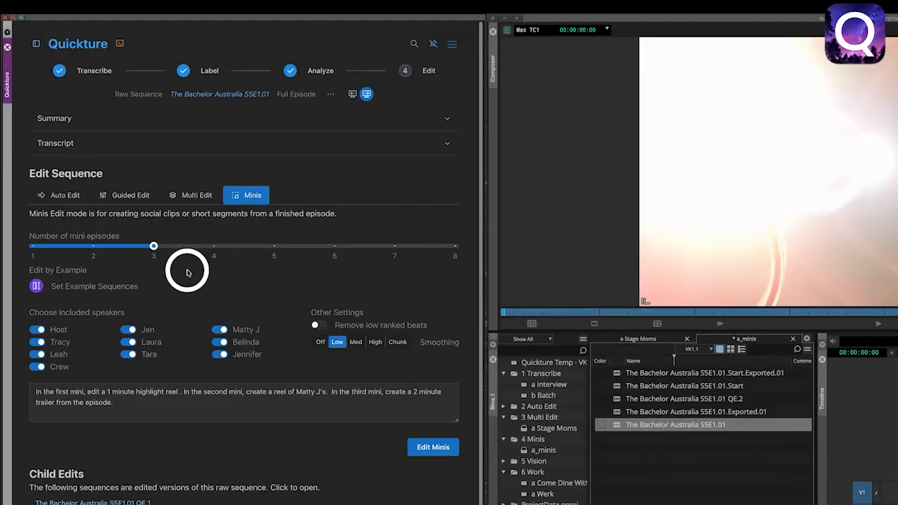
Set the number of mini episodes to 3, generate the minis from the entered prompt and scrub through the resulting sequence.
drag(154, 246, 351, 249)
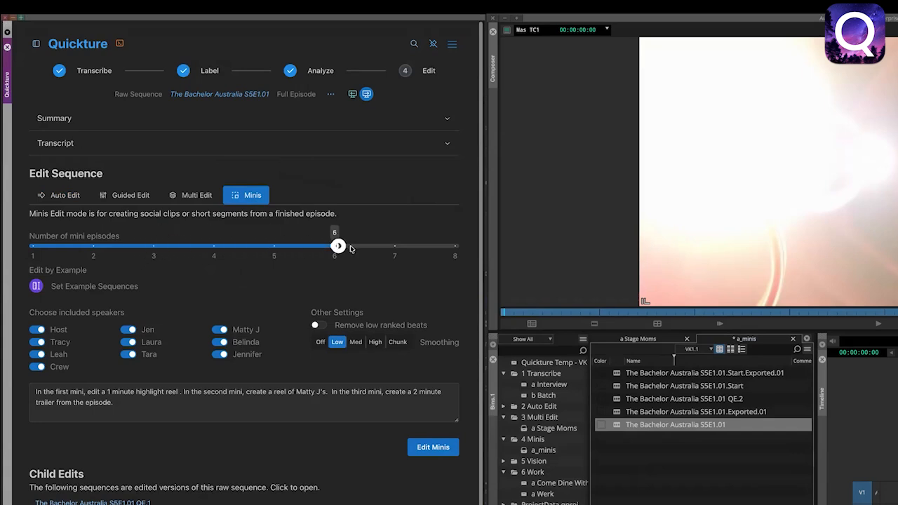
drag(443, 250, 261, 249)
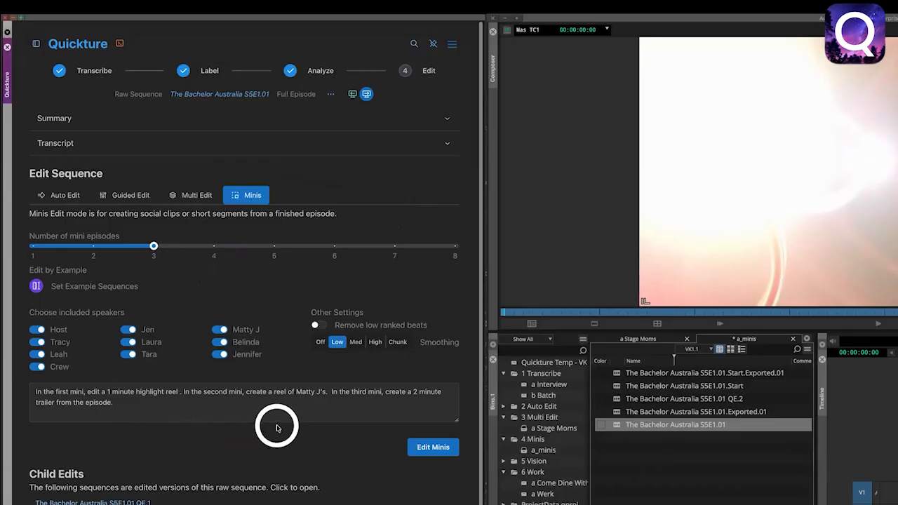
click(431, 447)
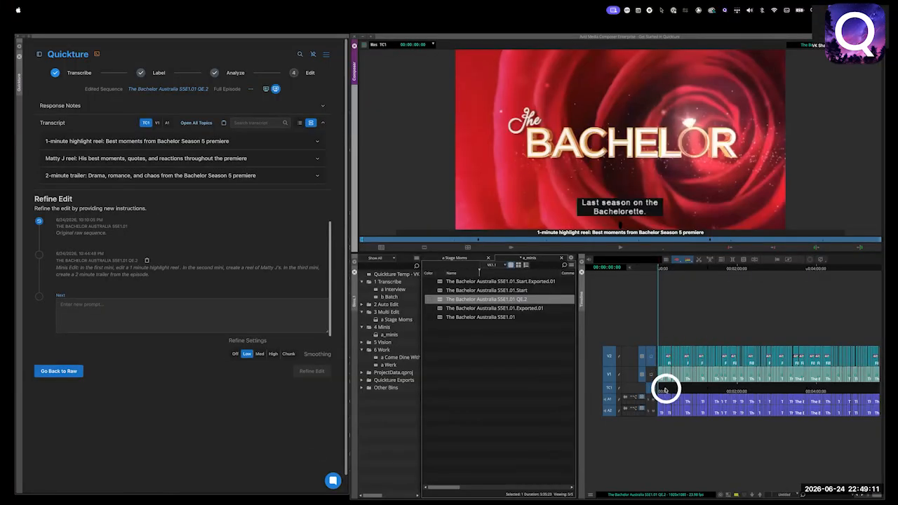
drag(664, 390, 831, 388)
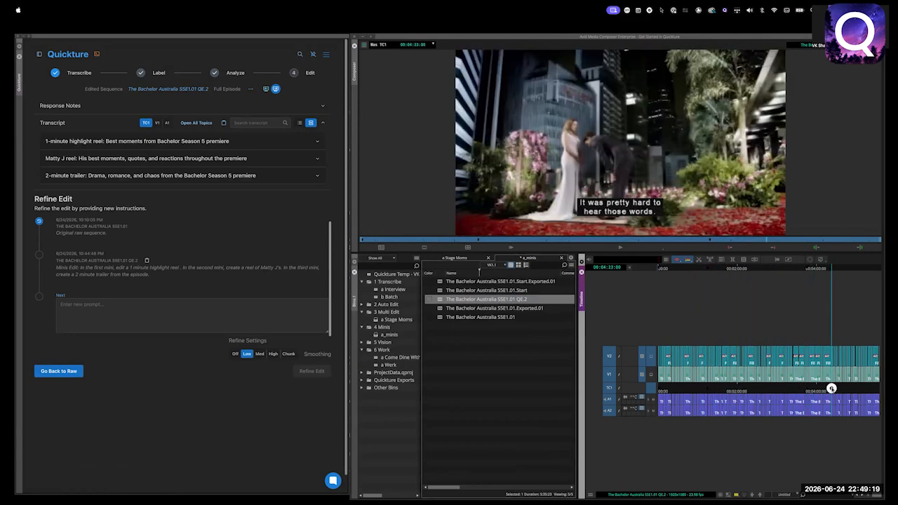